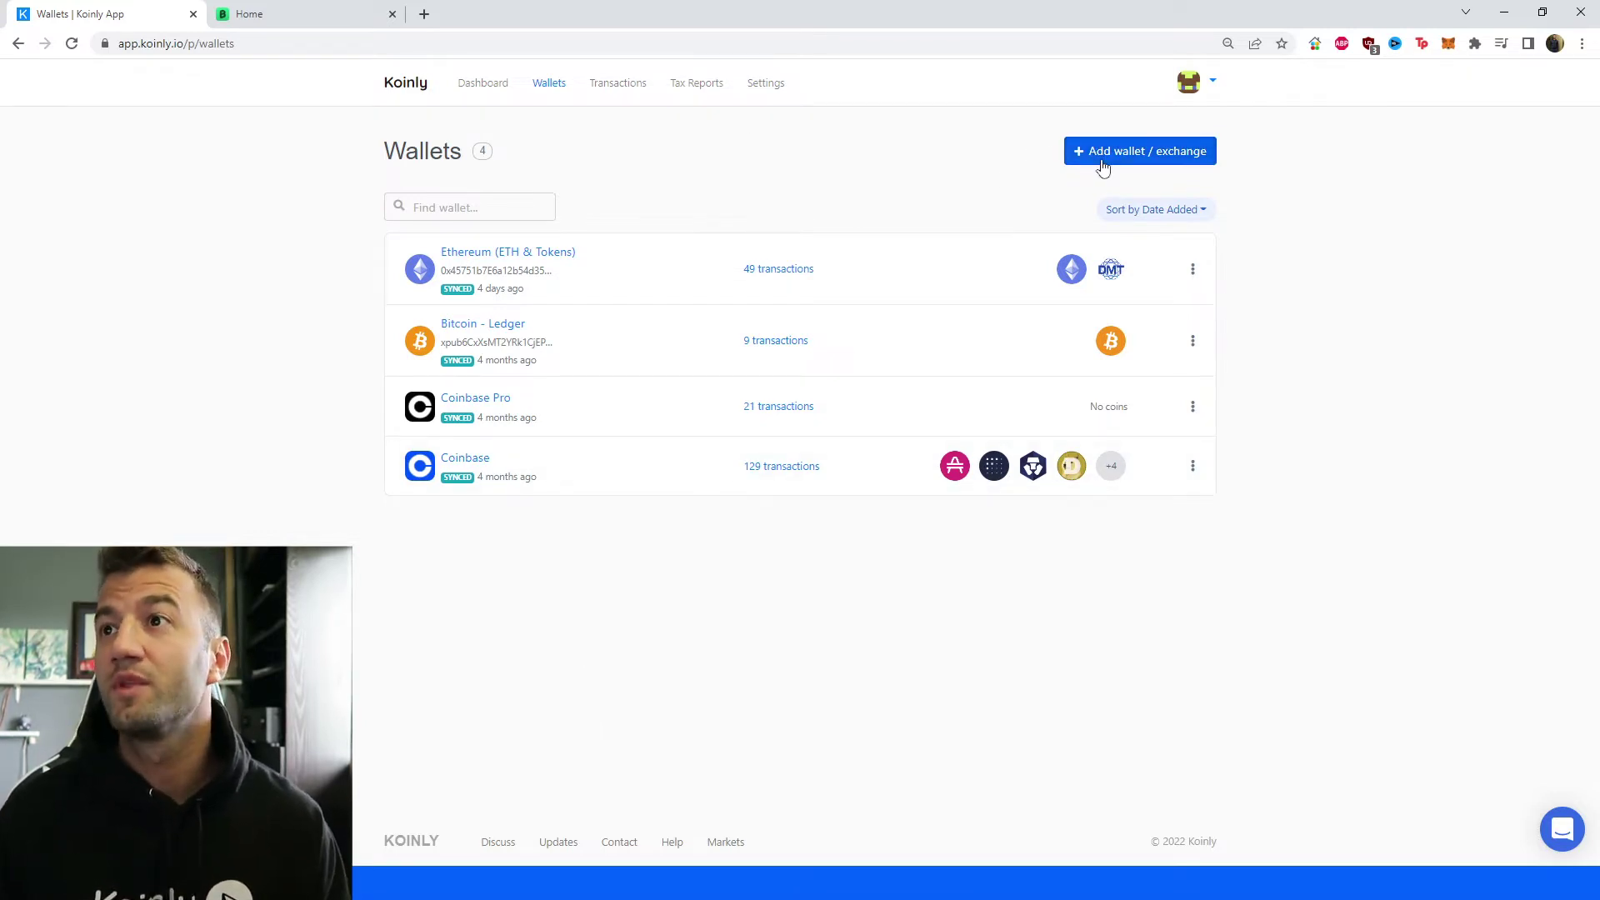
Step: Add Bitpanda as a new exchange with auto-sync setup, then switch to the Bitpanda website
click(1102, 160)
click(737, 164)
text(bitpan)
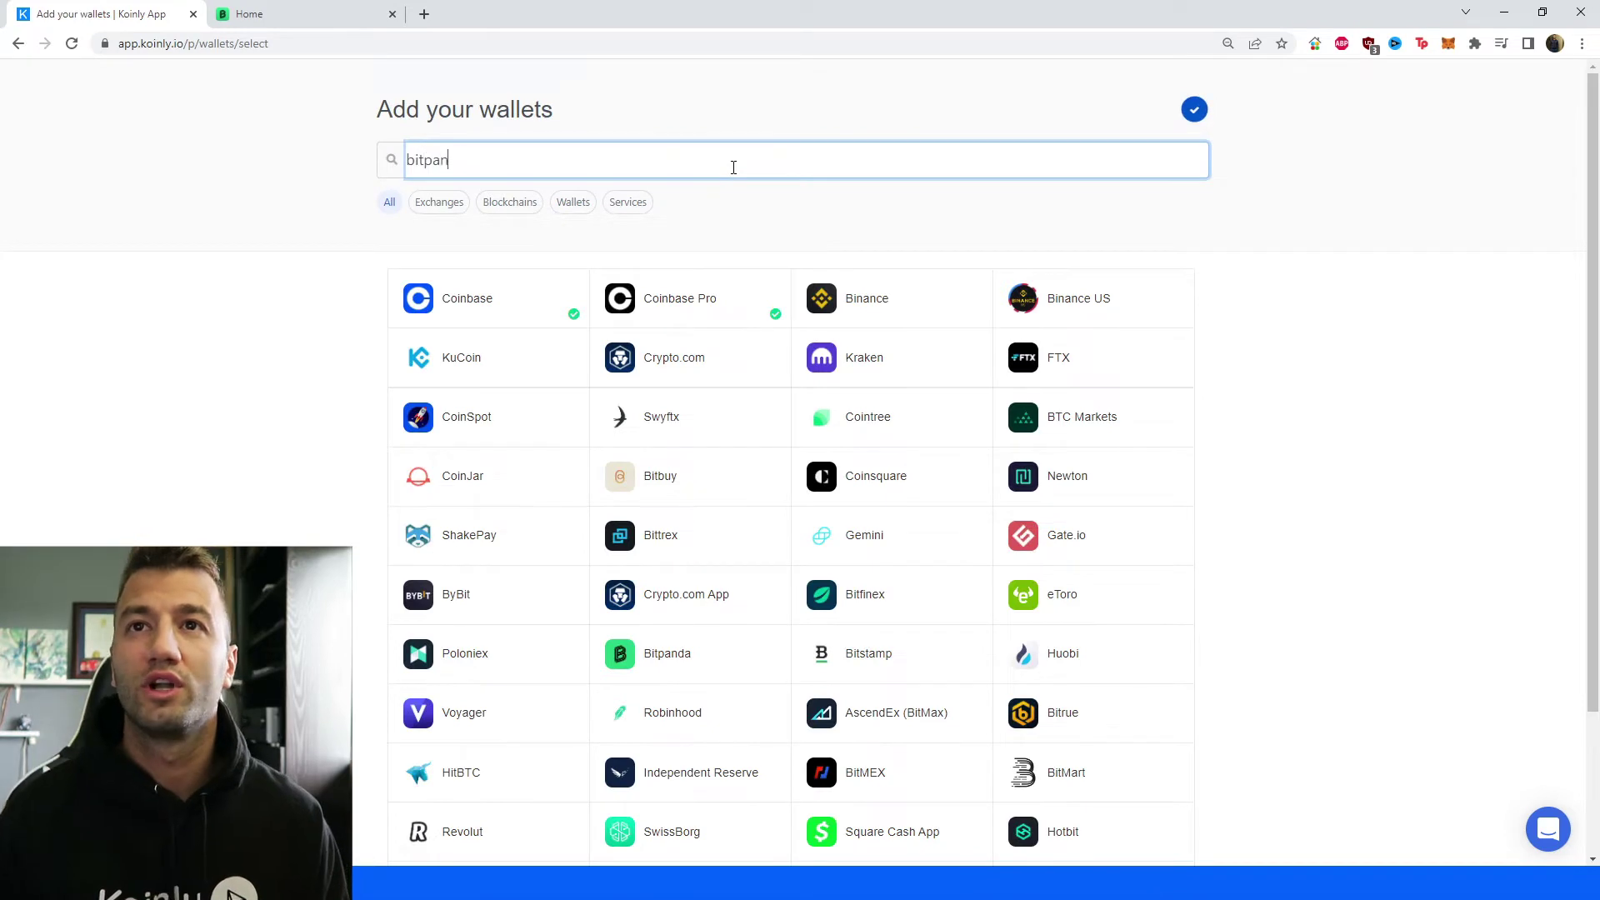
text(da)
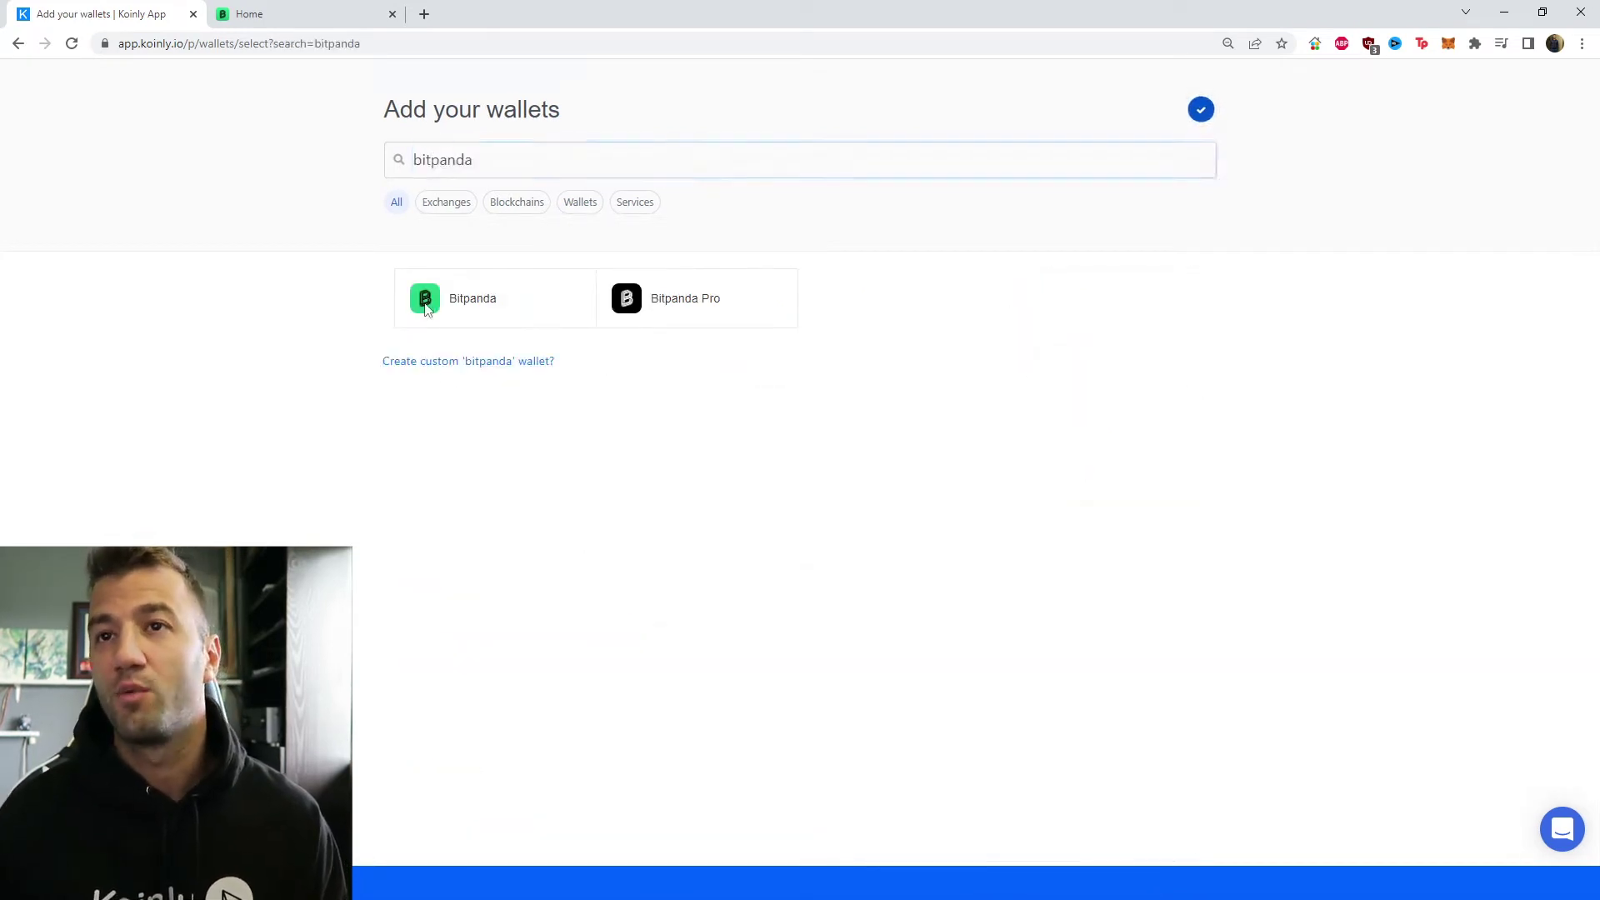
click(425, 303)
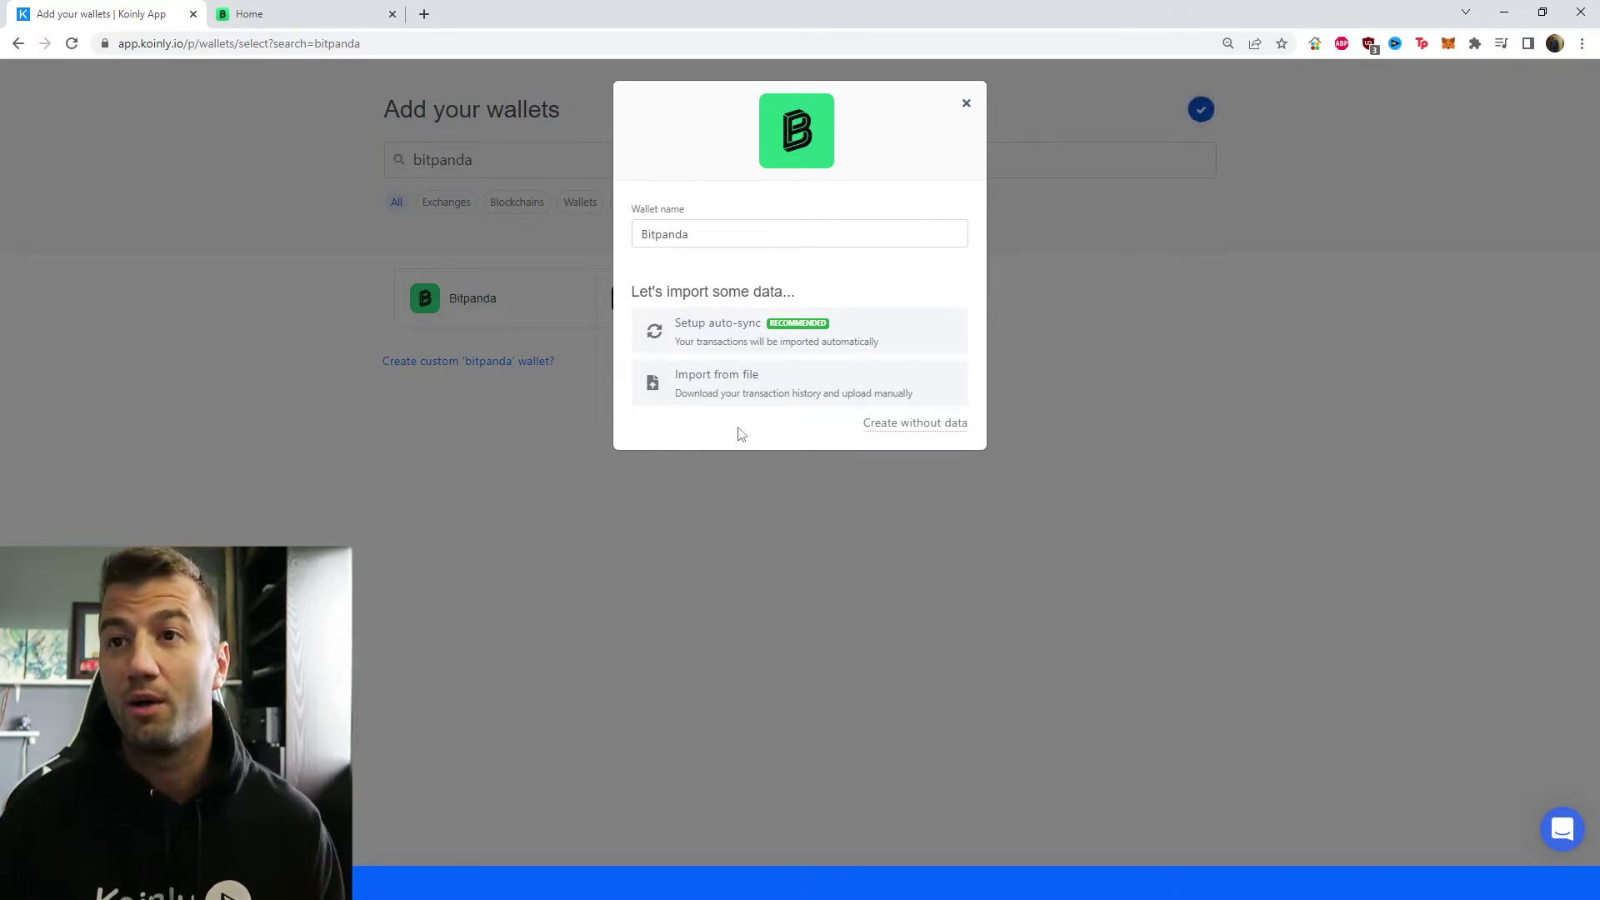
click(723, 347)
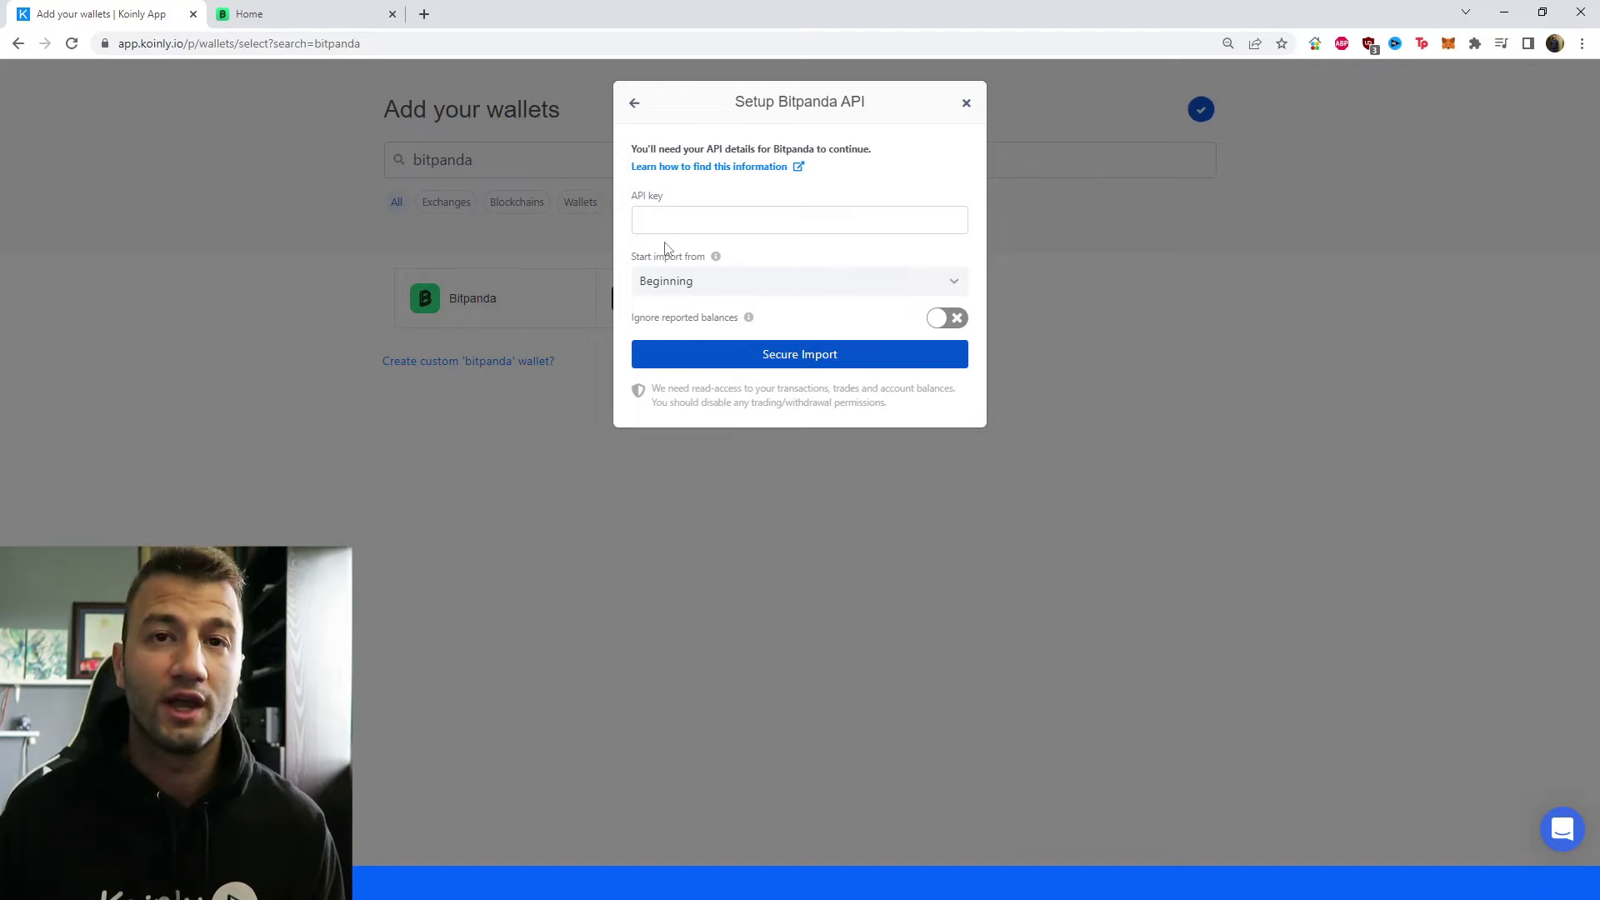
key(ctrl+Tab)
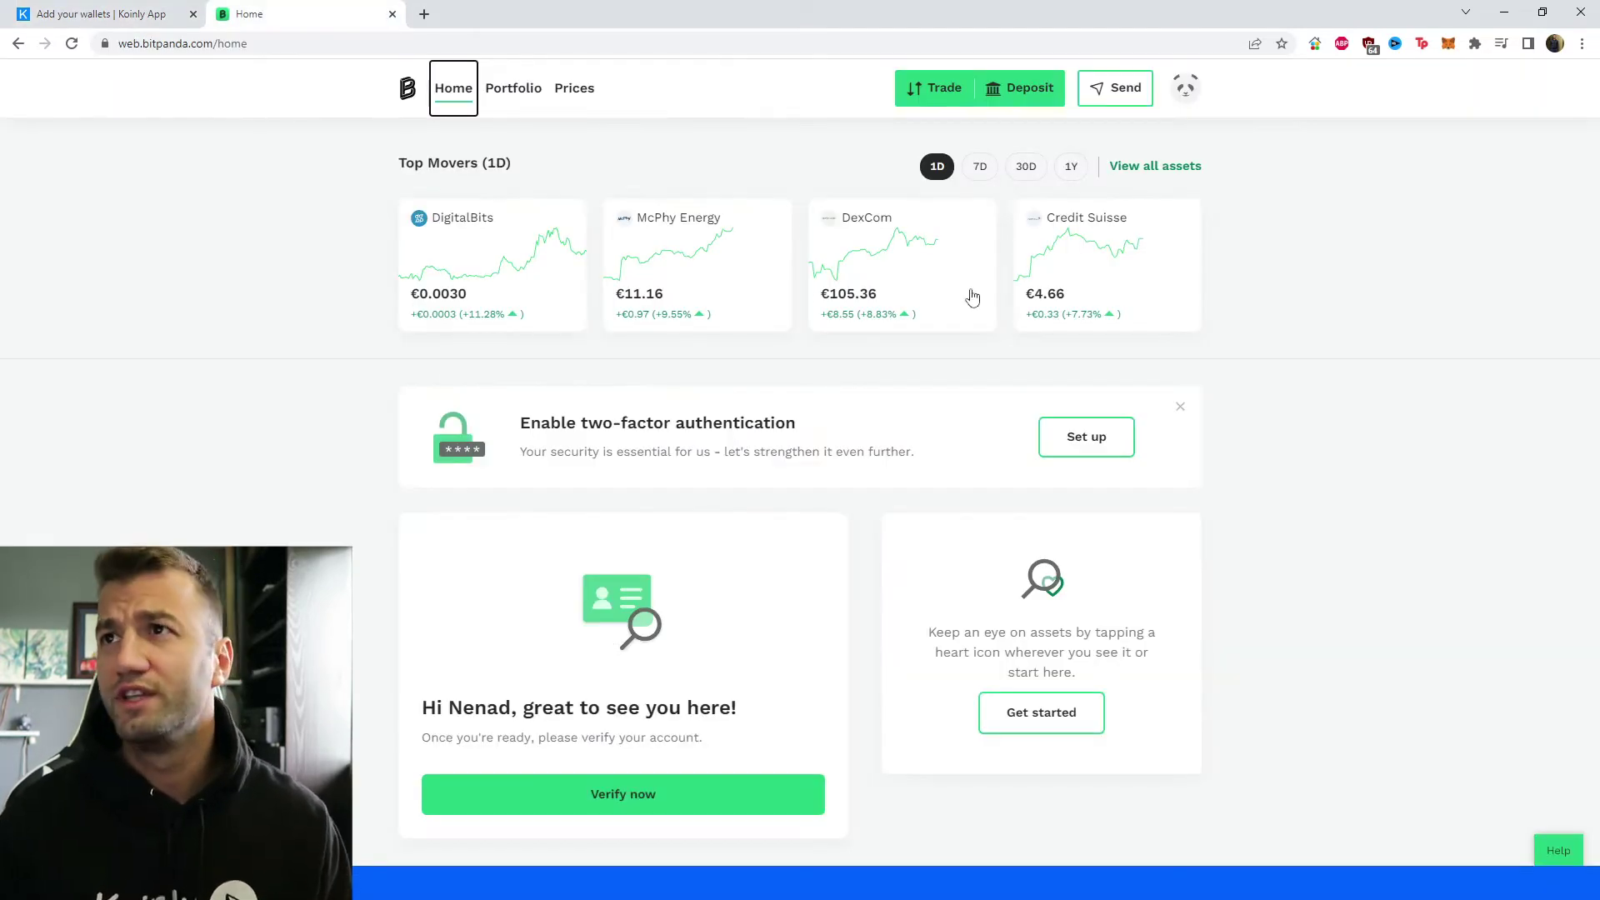
Step: Generate a Bitpanda API key named koinly with Trading, Transaction and Balance permissions
click(1187, 99)
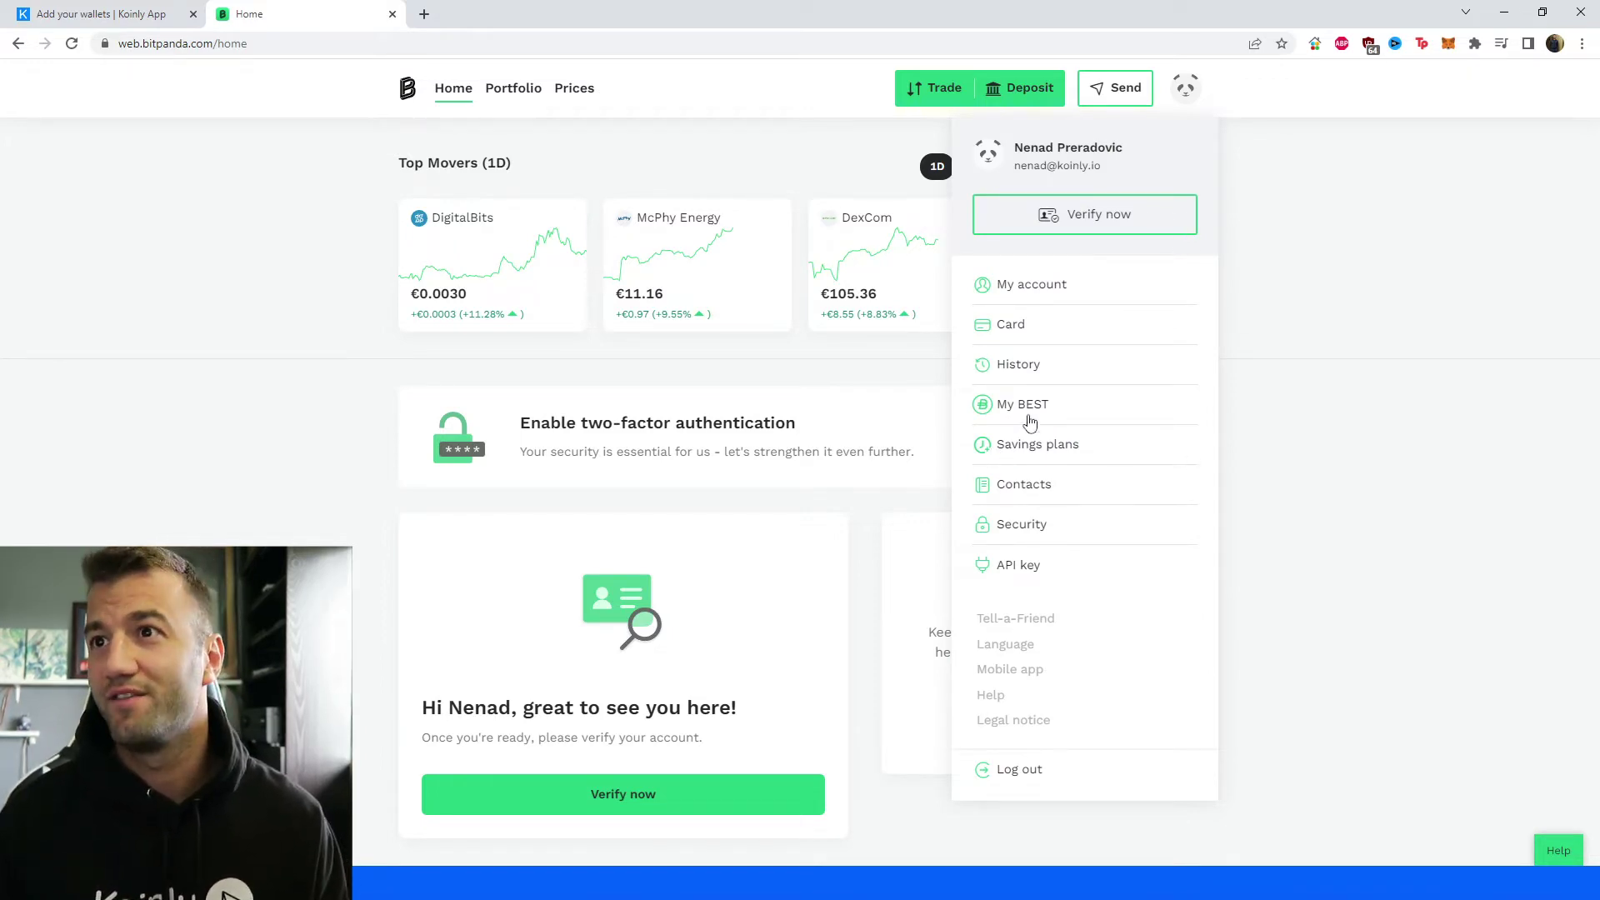
click(1058, 552)
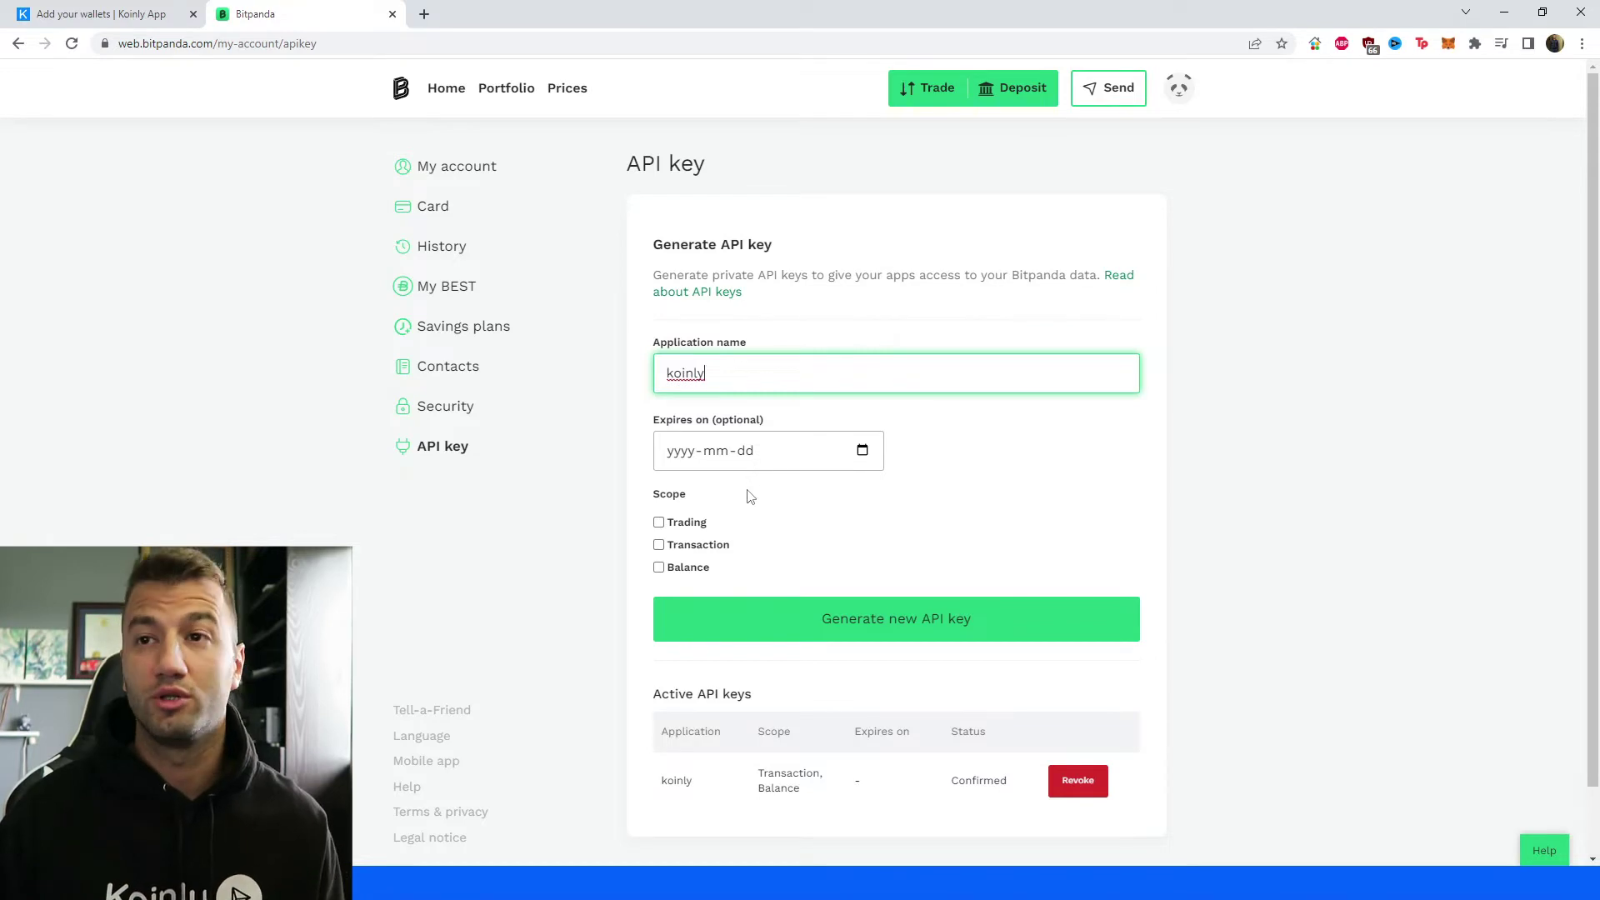
scroll(874, 504, down, 1)
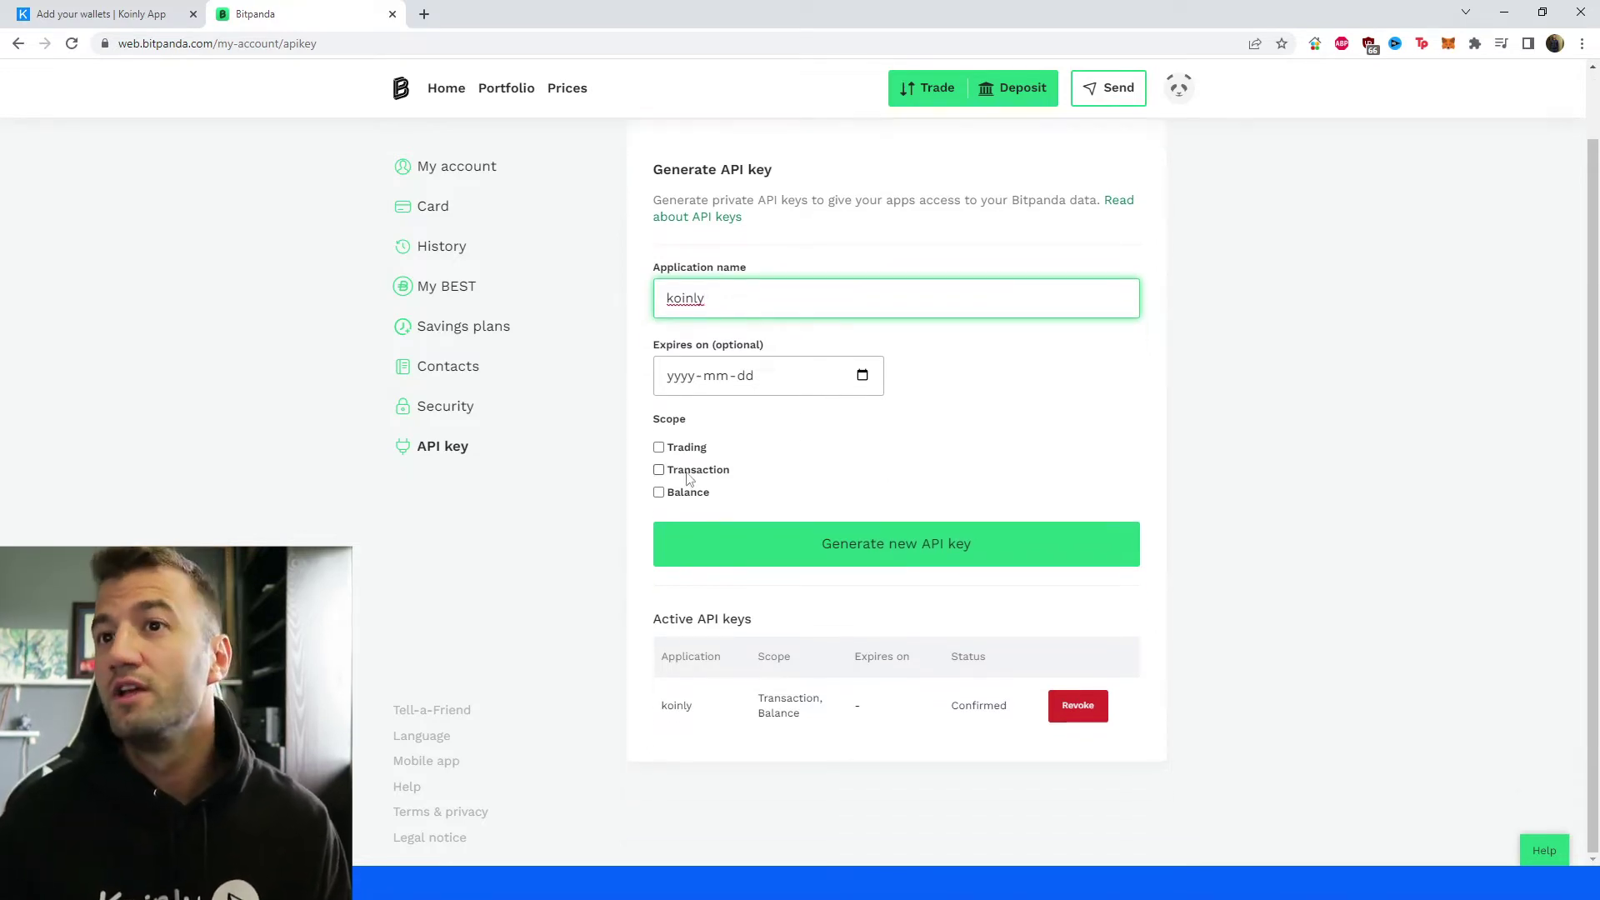
click(658, 448)
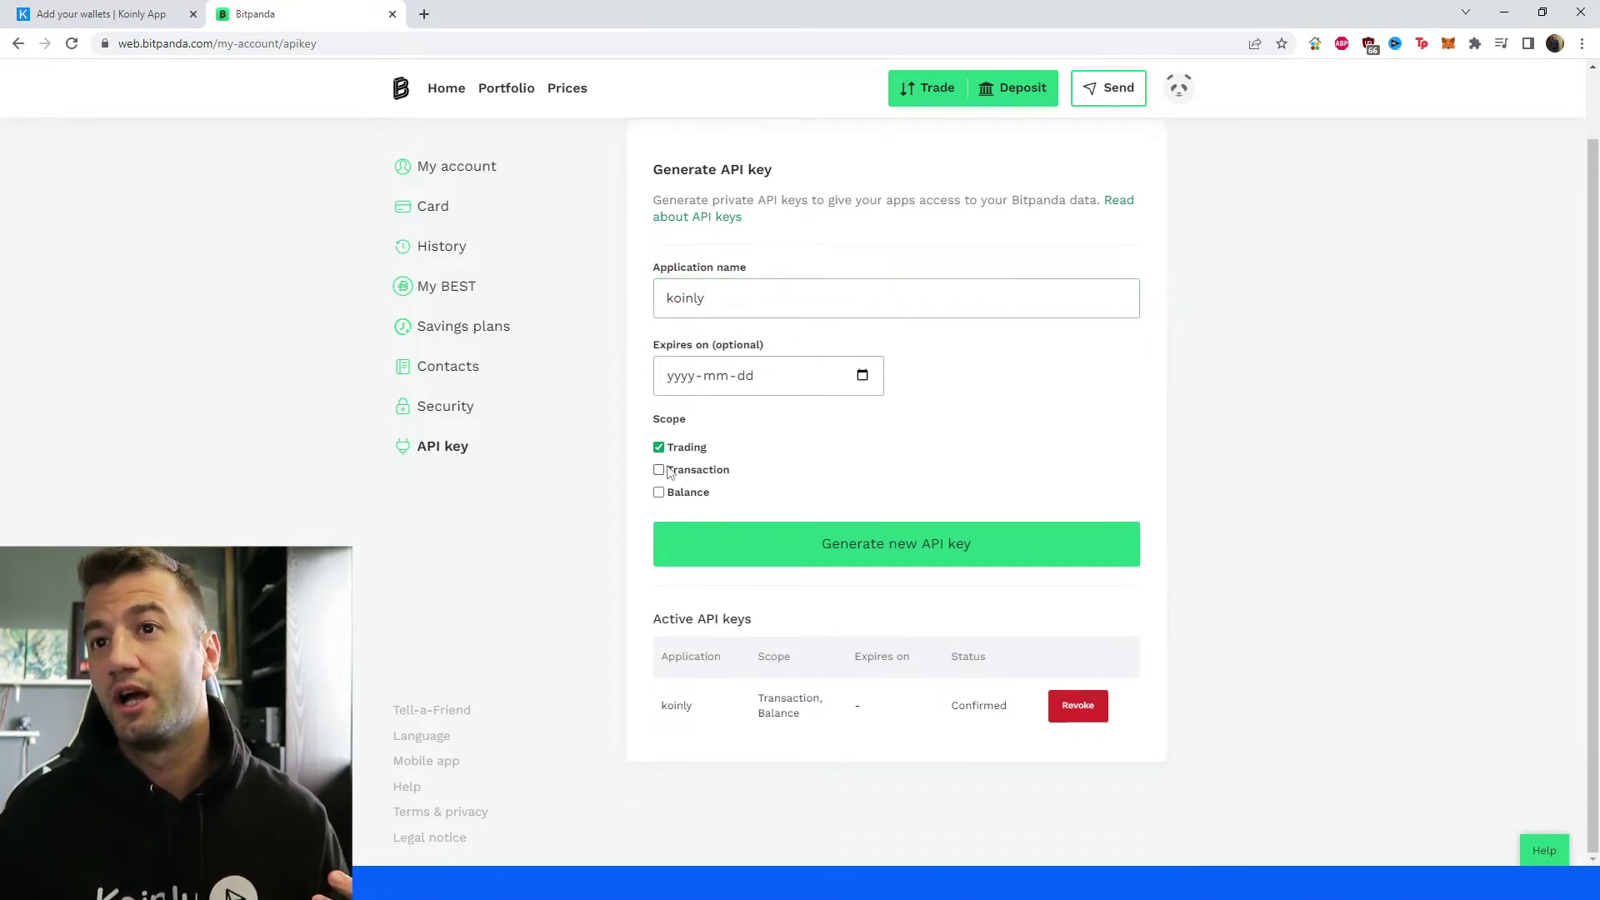
click(658, 493)
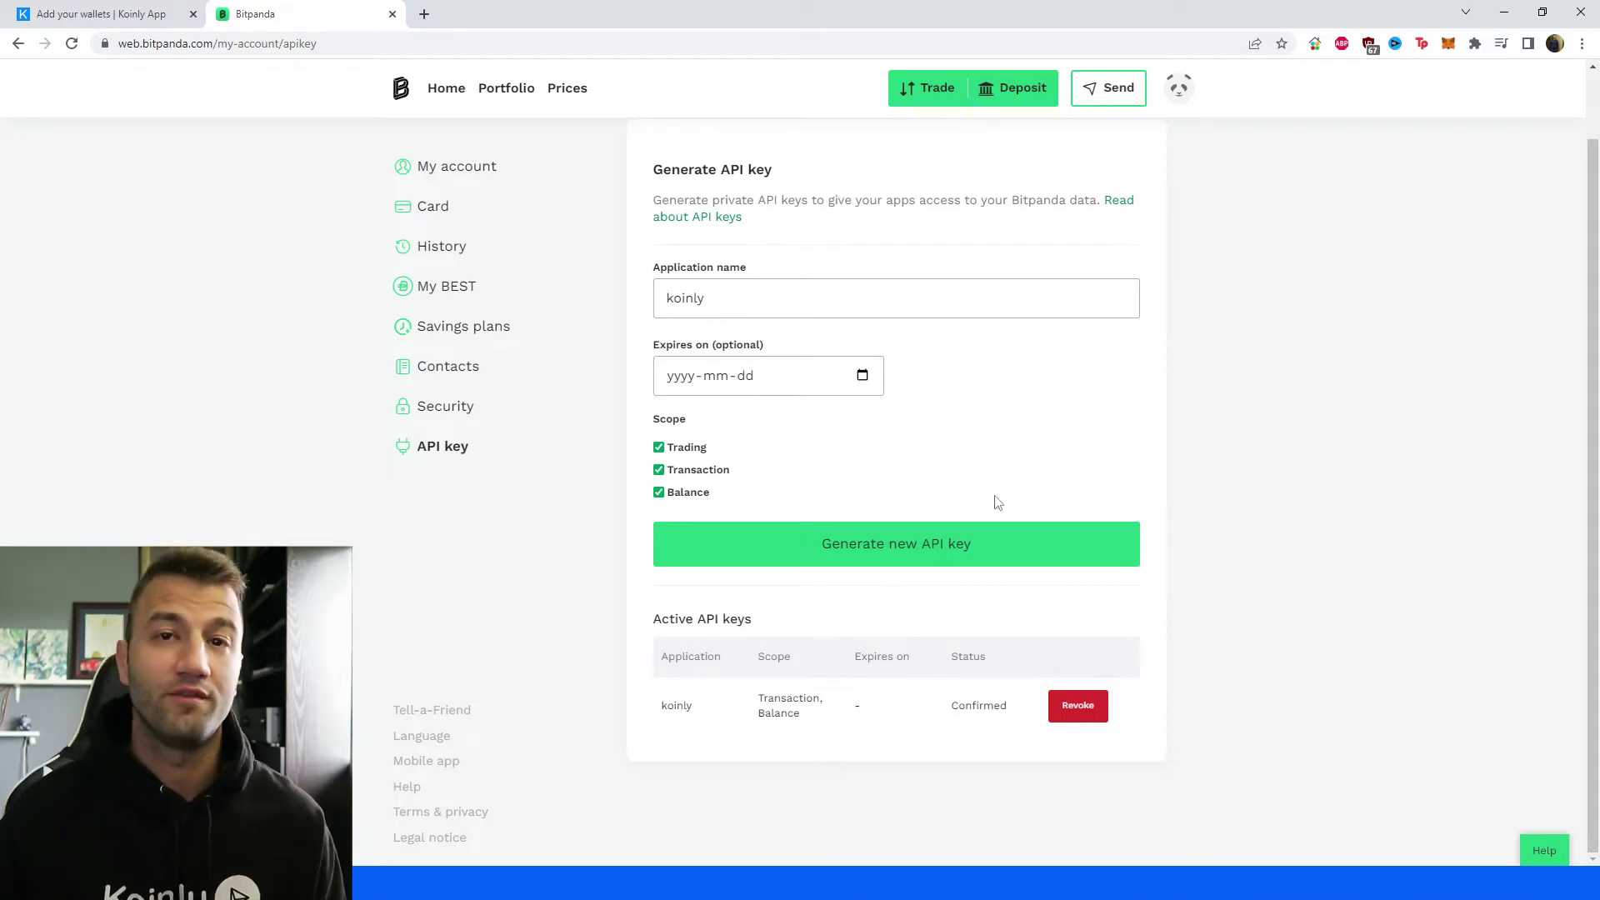
click(844, 551)
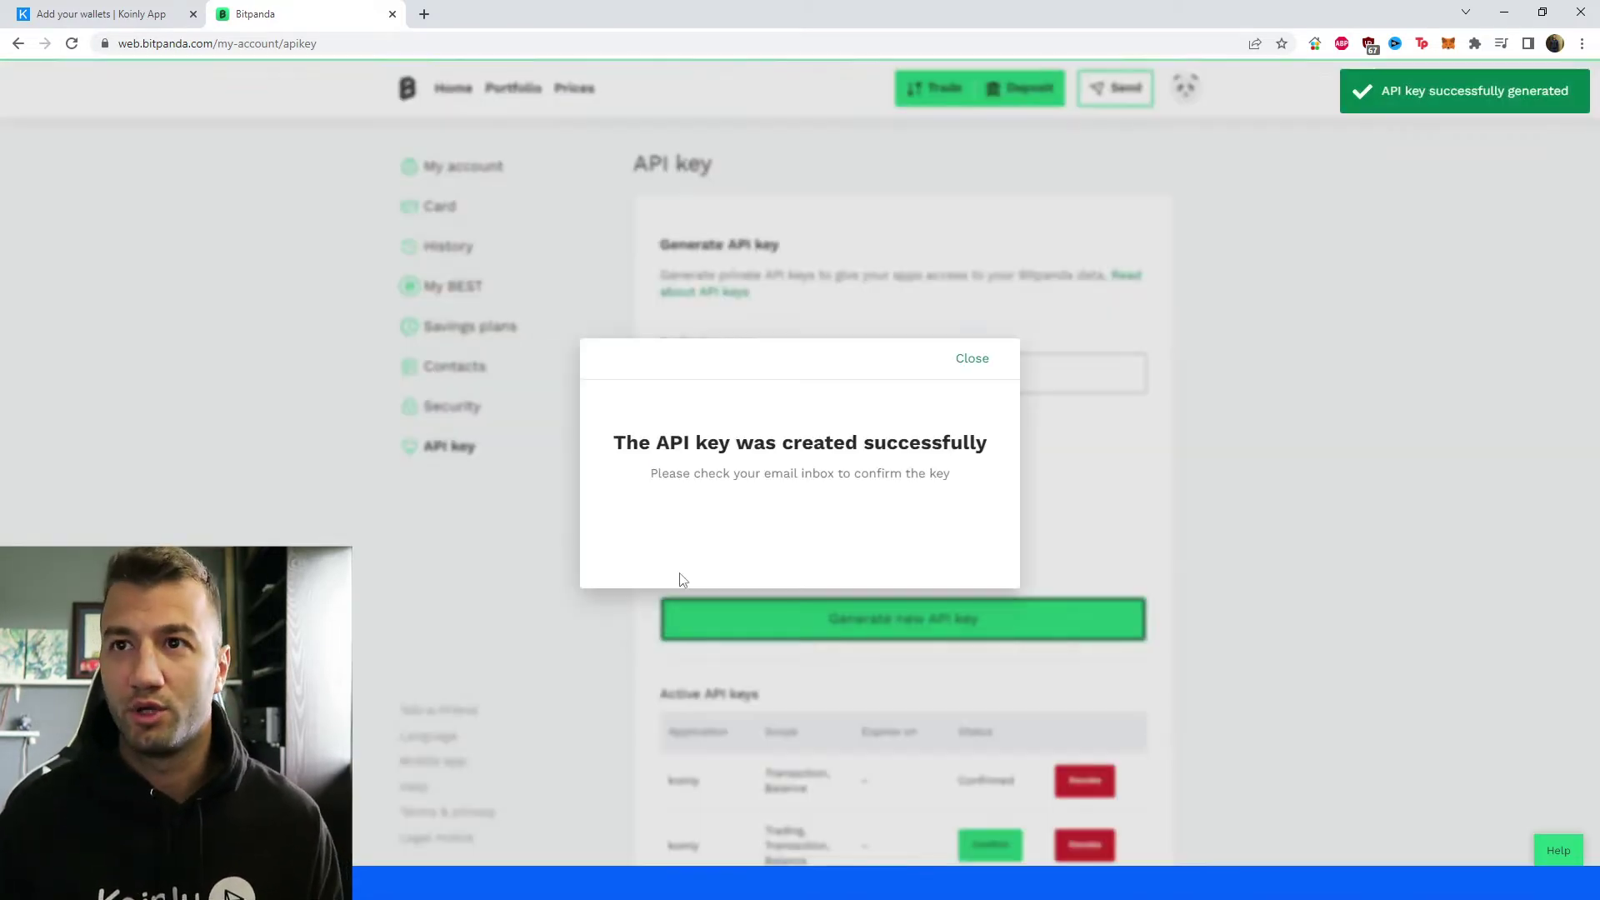
Step: Confirm the new koinly API key and copy its private key to the clipboard
click(974, 360)
scroll(956, 708, down, 1)
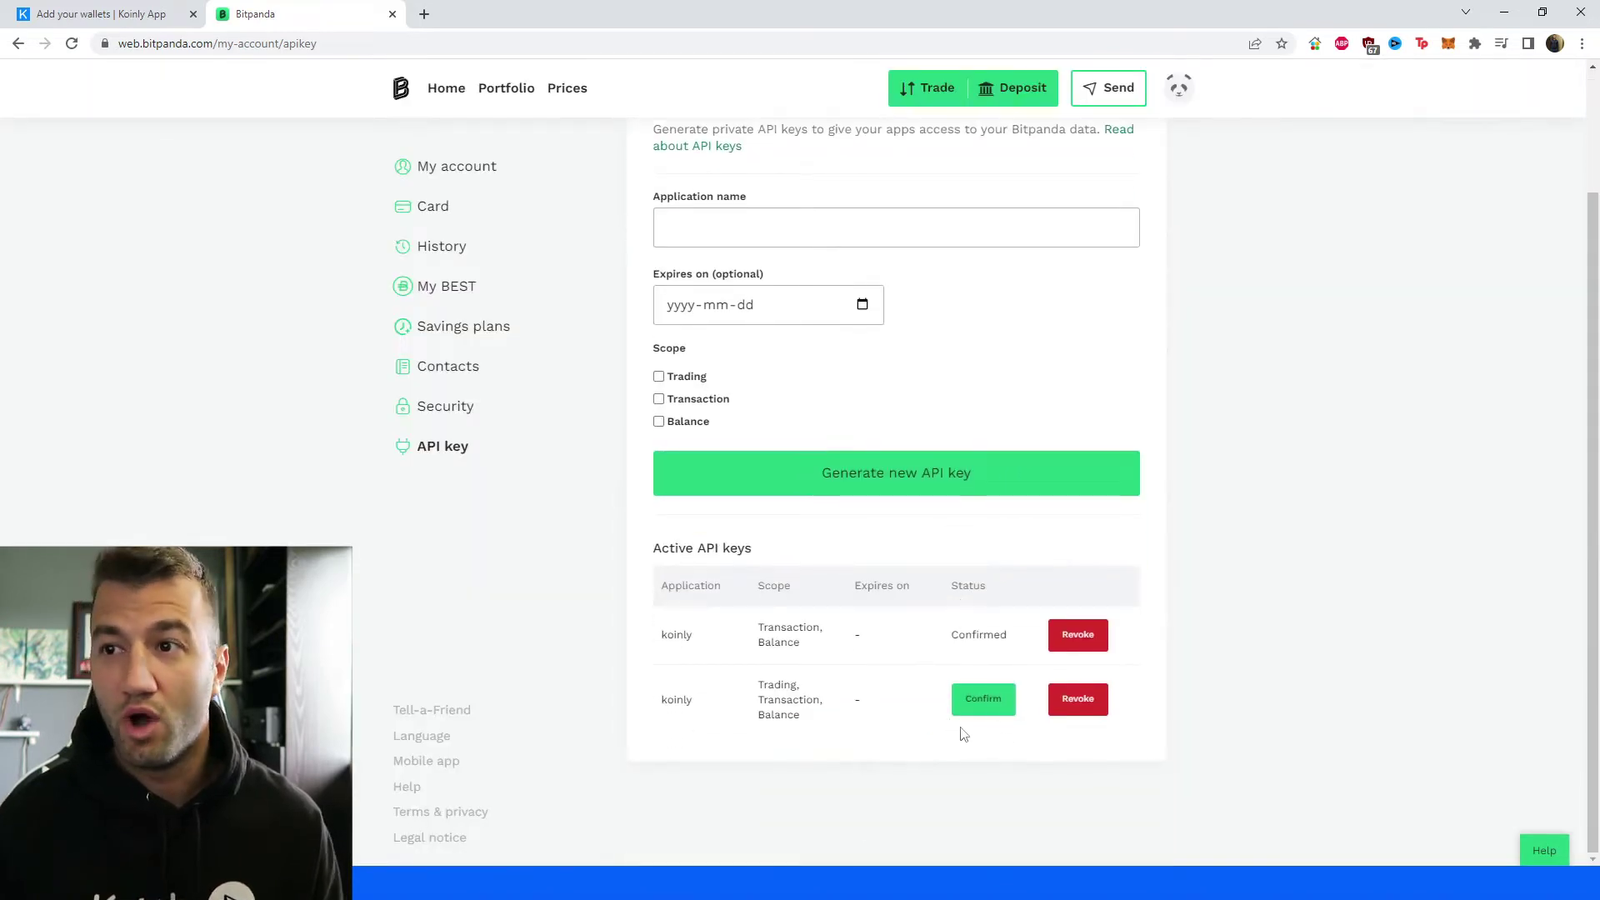
click(986, 704)
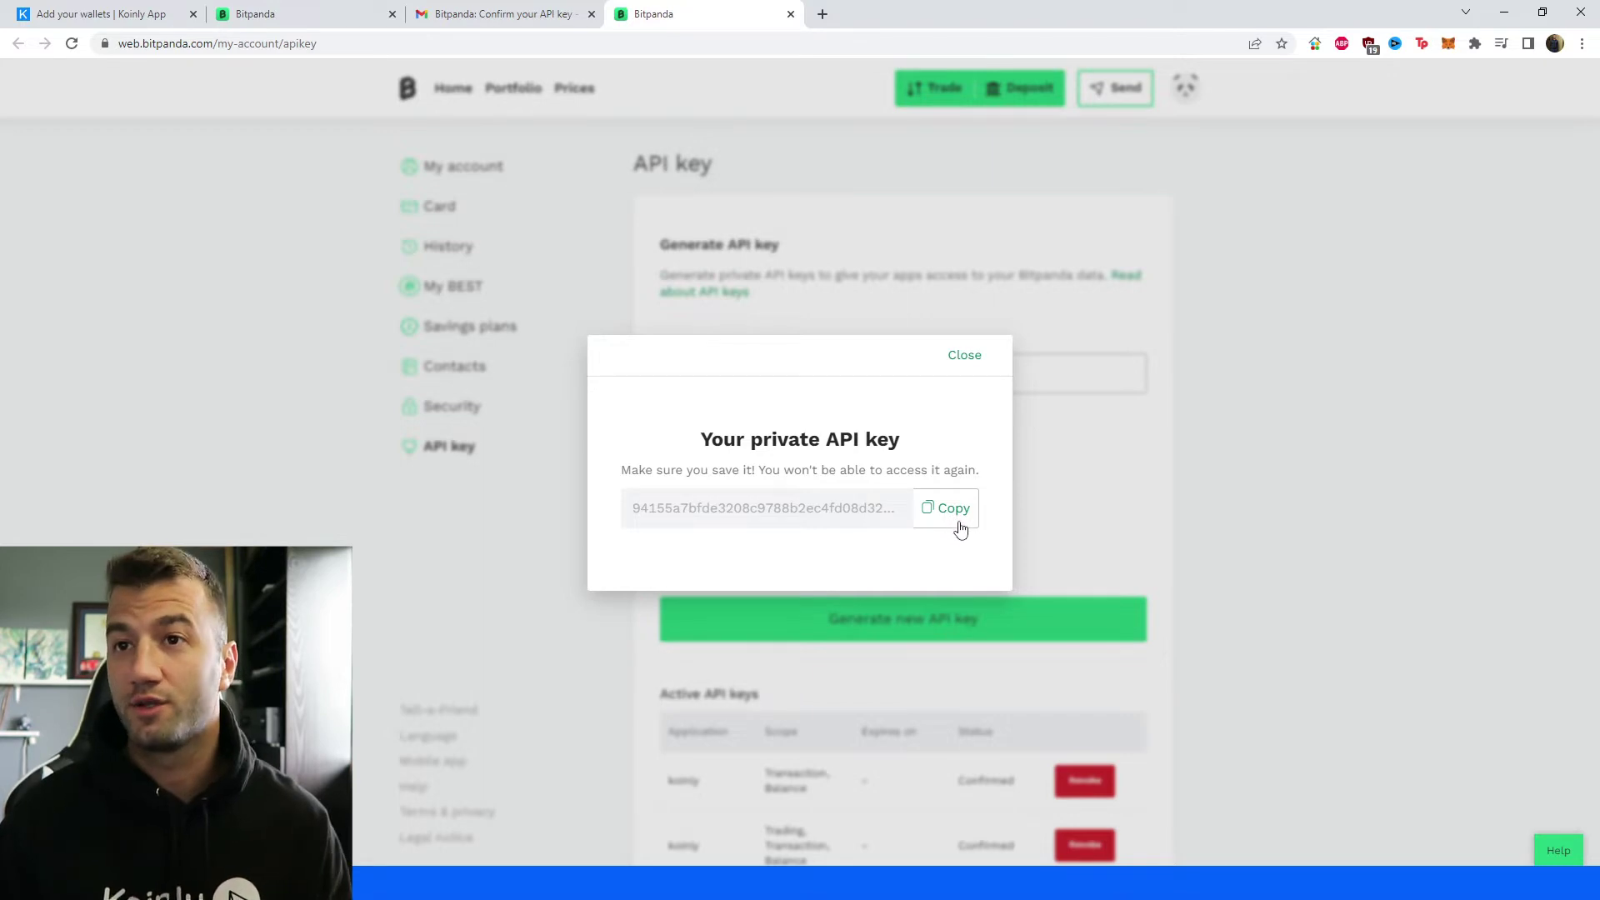
click(950, 520)
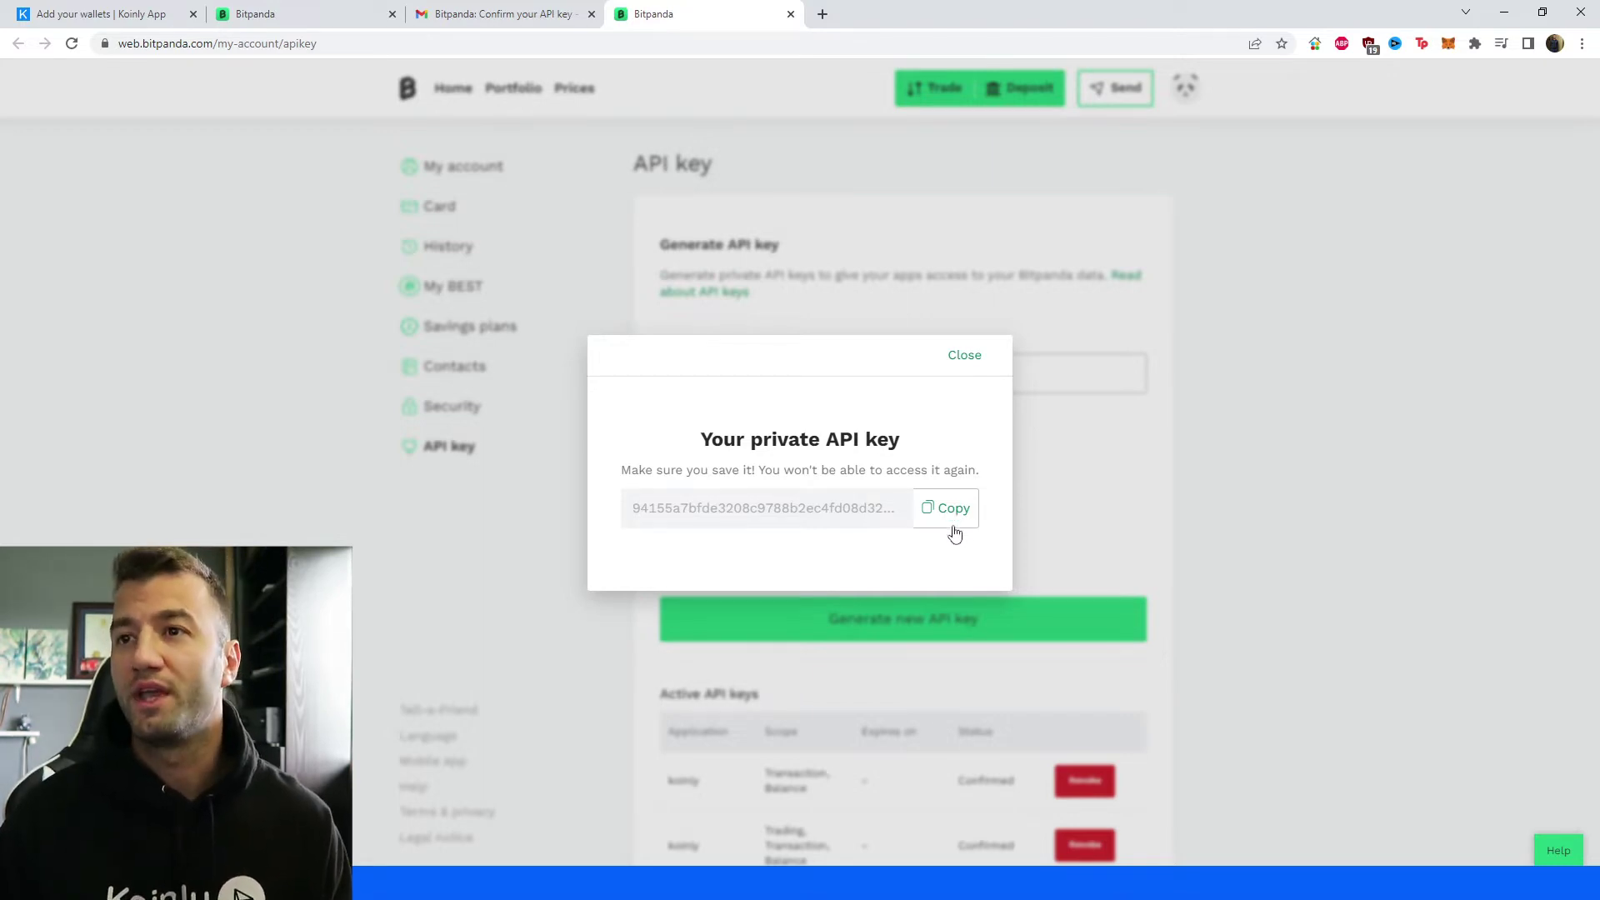
click(942, 520)
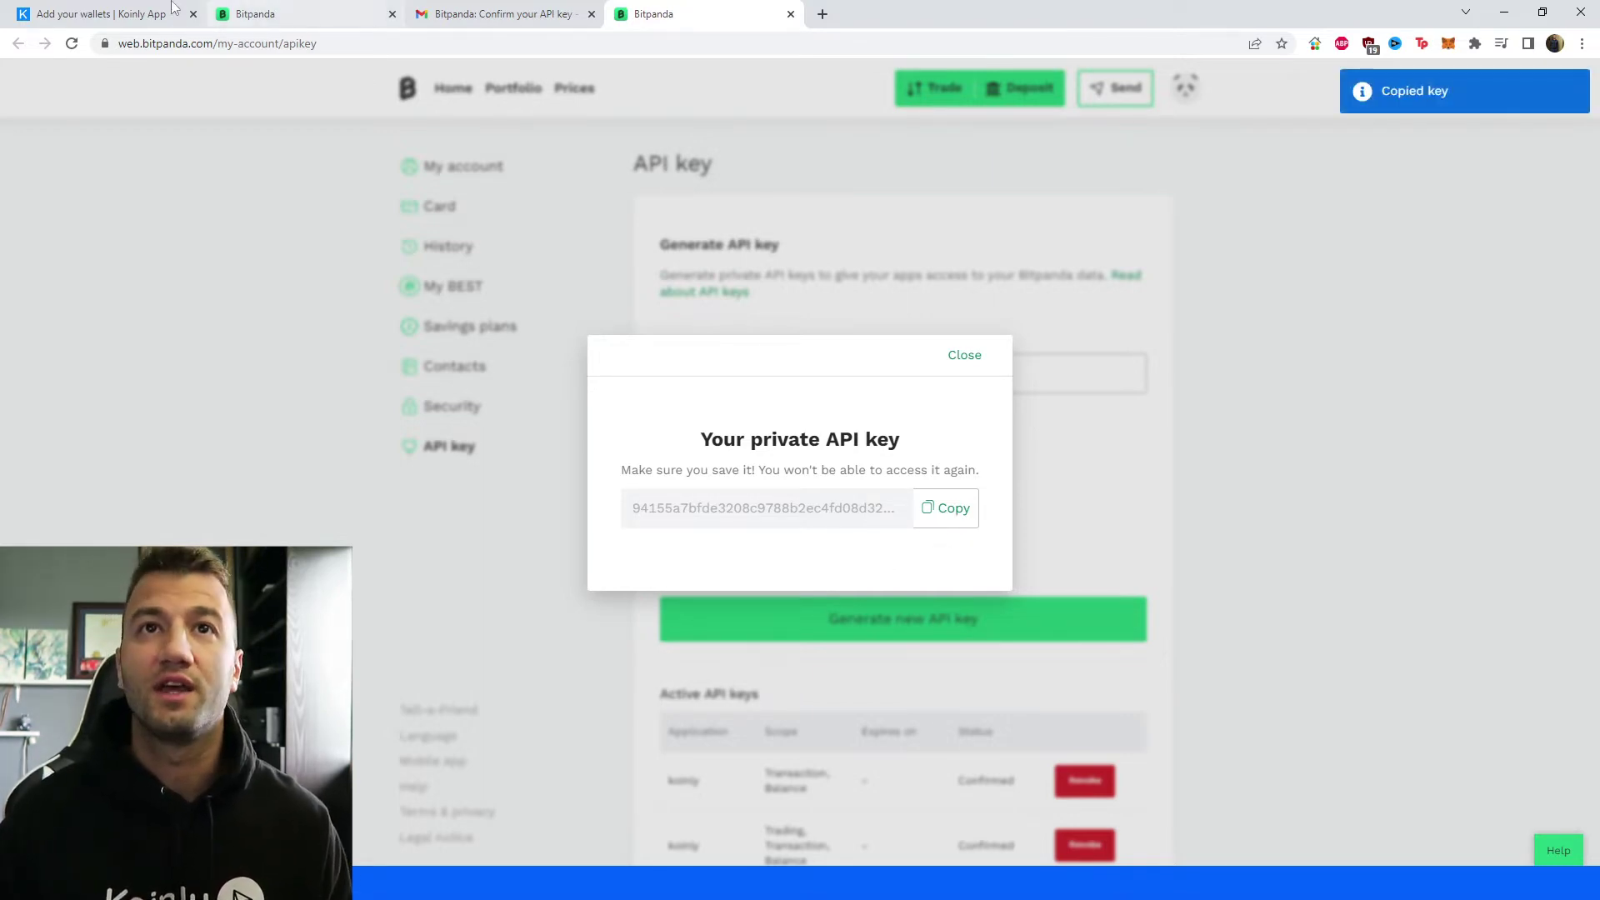
key(ctrl+1)
Step: Paste the Bitpanda private API key into Koinly's setup form and start the import
key(ctrl+v)
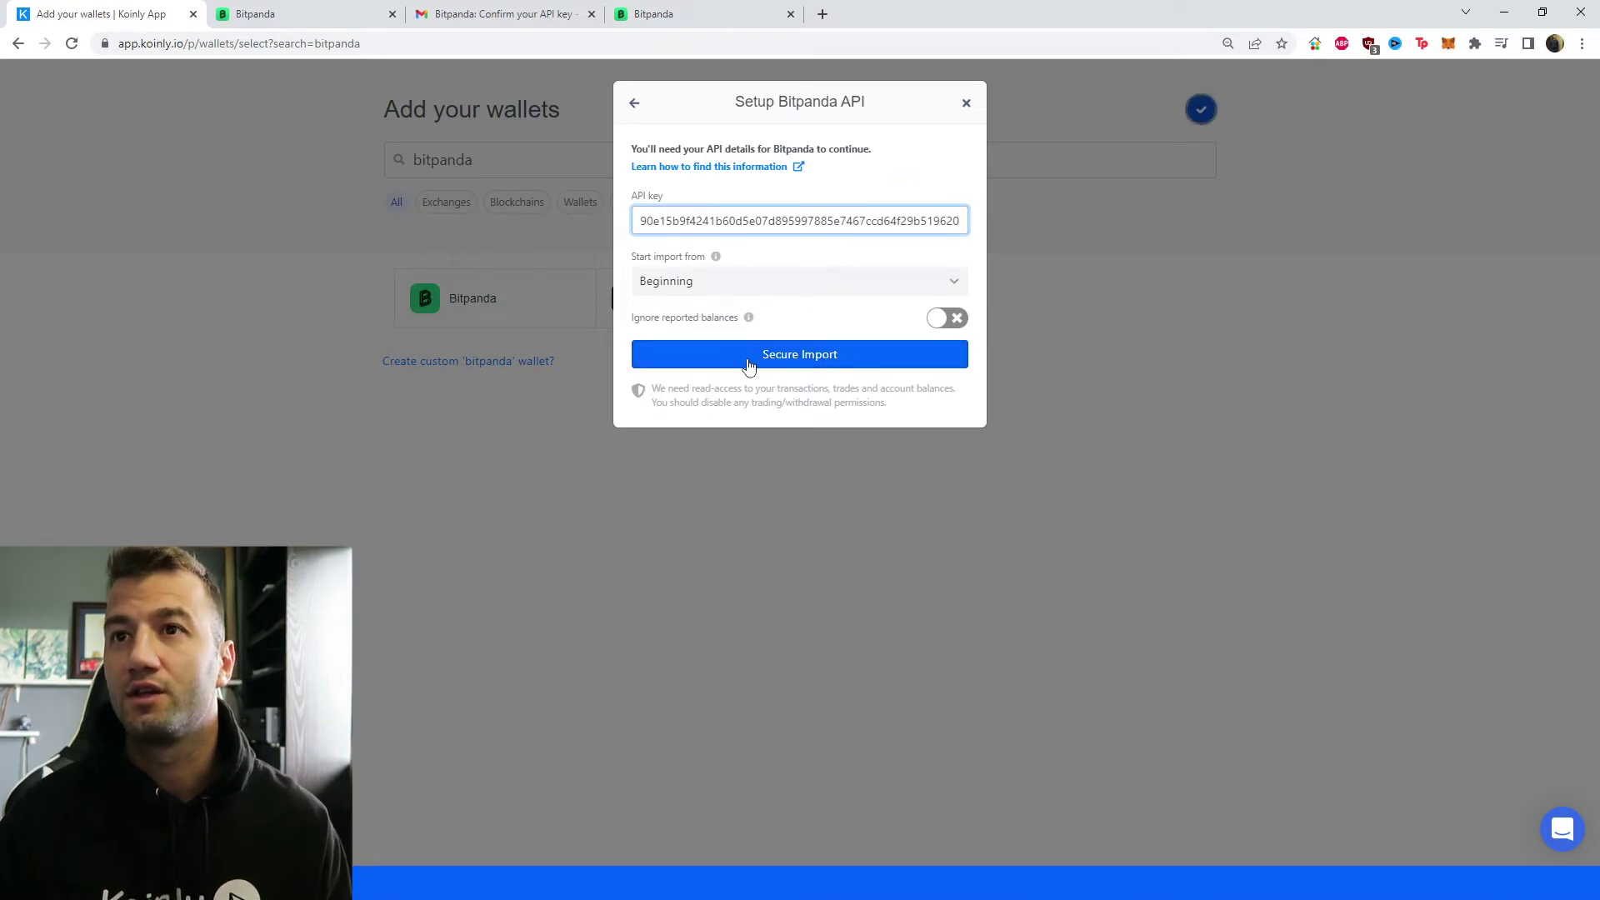
drag(679, 221, 760, 221)
click(775, 355)
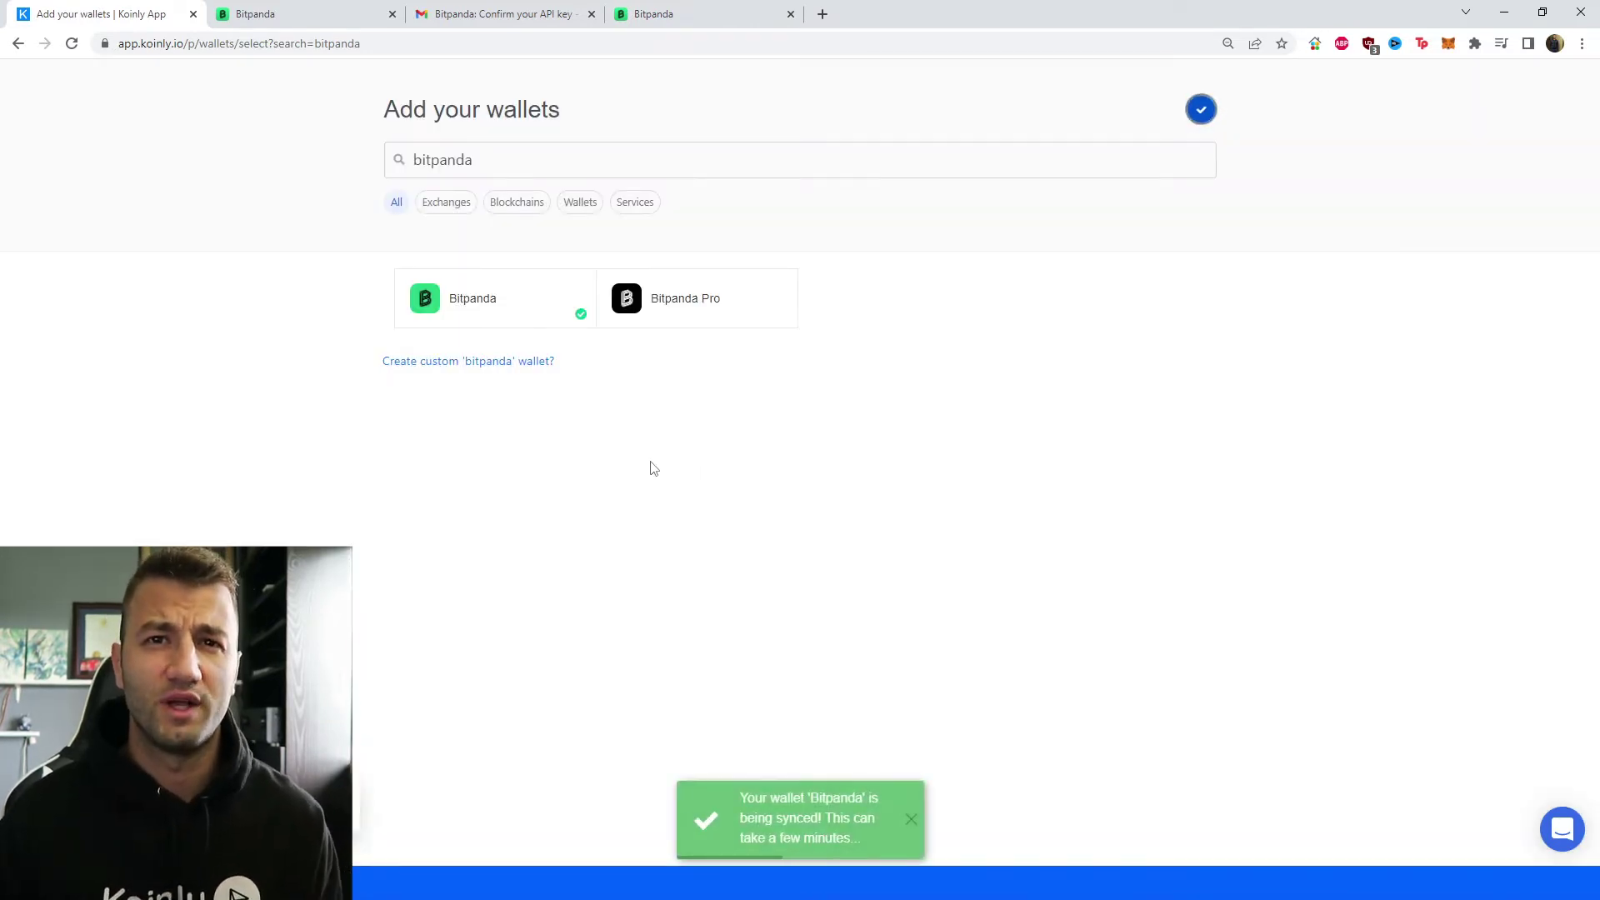
Step: Add a second wallet named Bitpanda 2, set to import from file
click(533, 298)
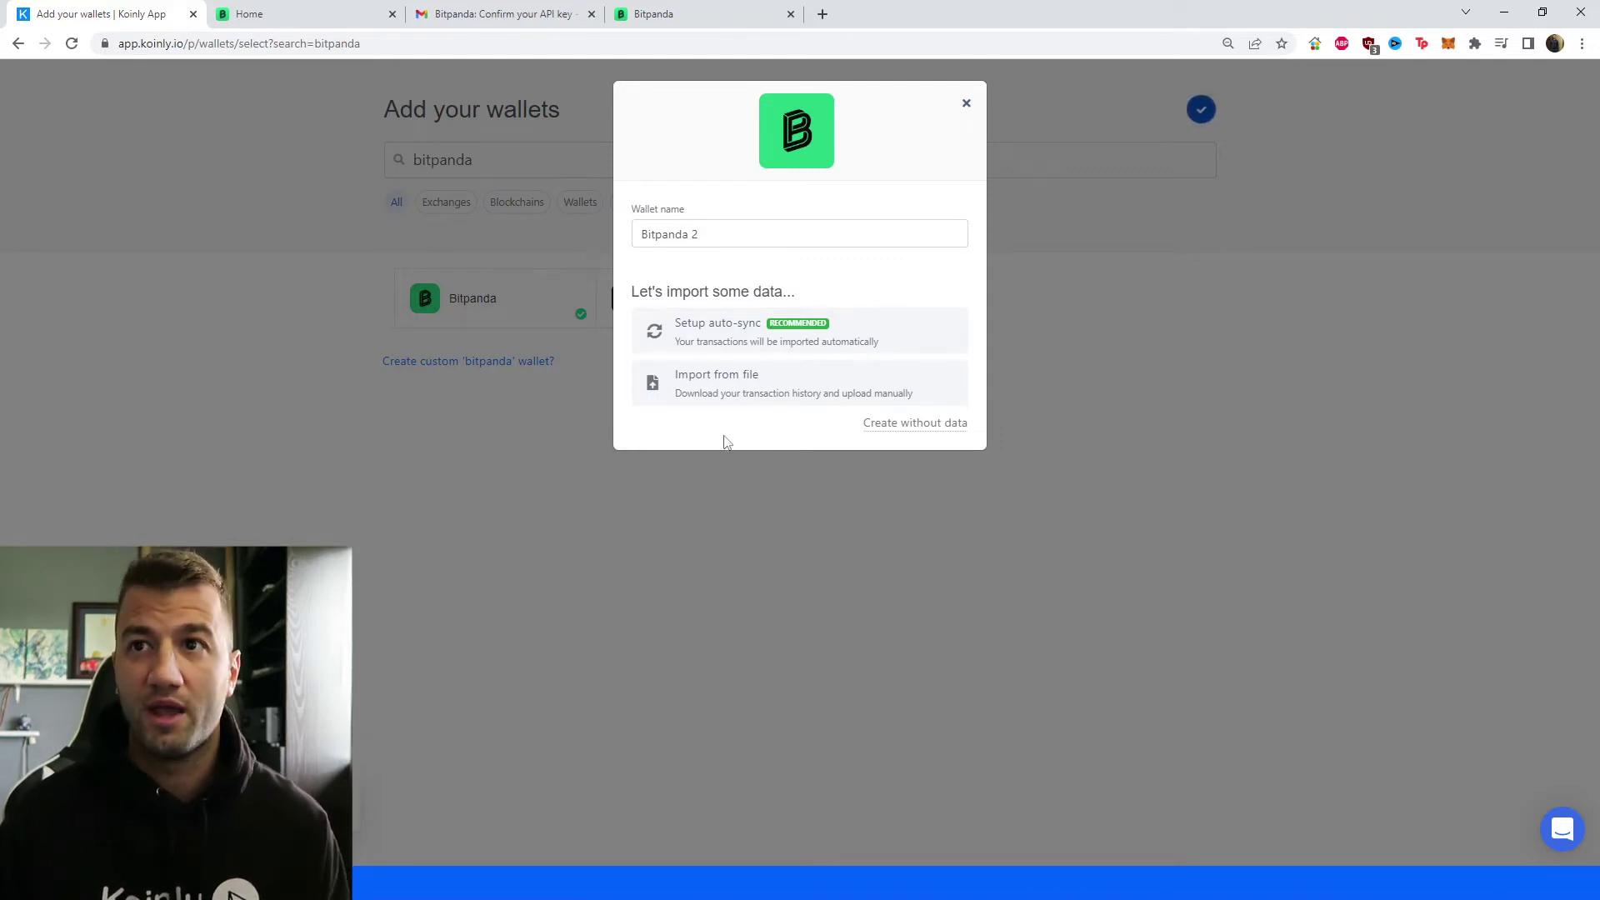
click(710, 396)
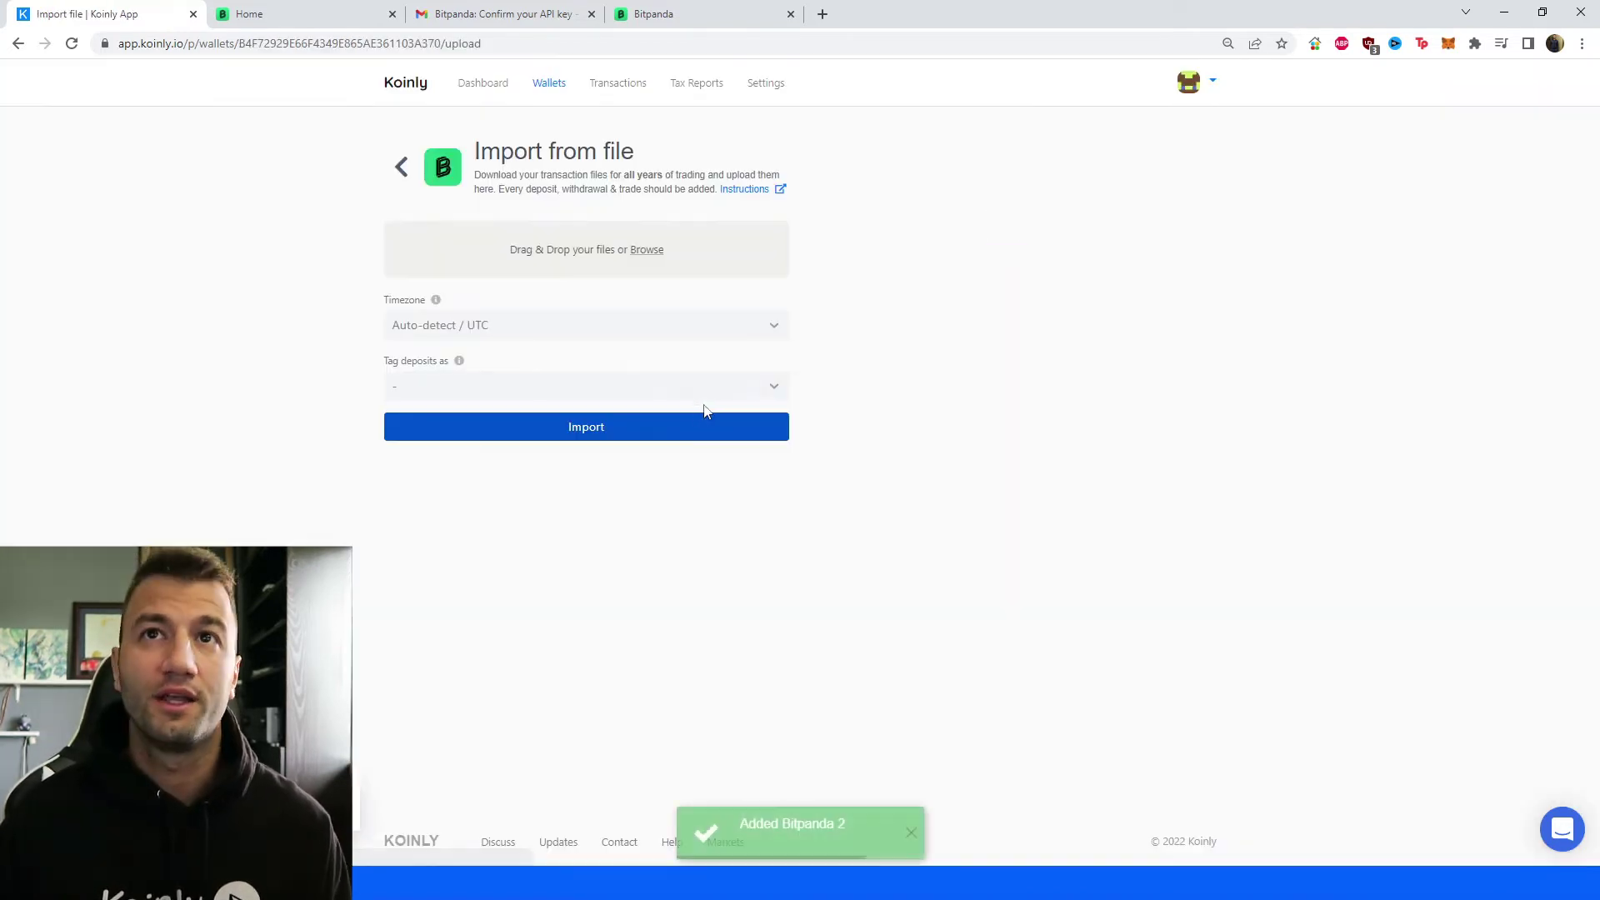
click(283, 13)
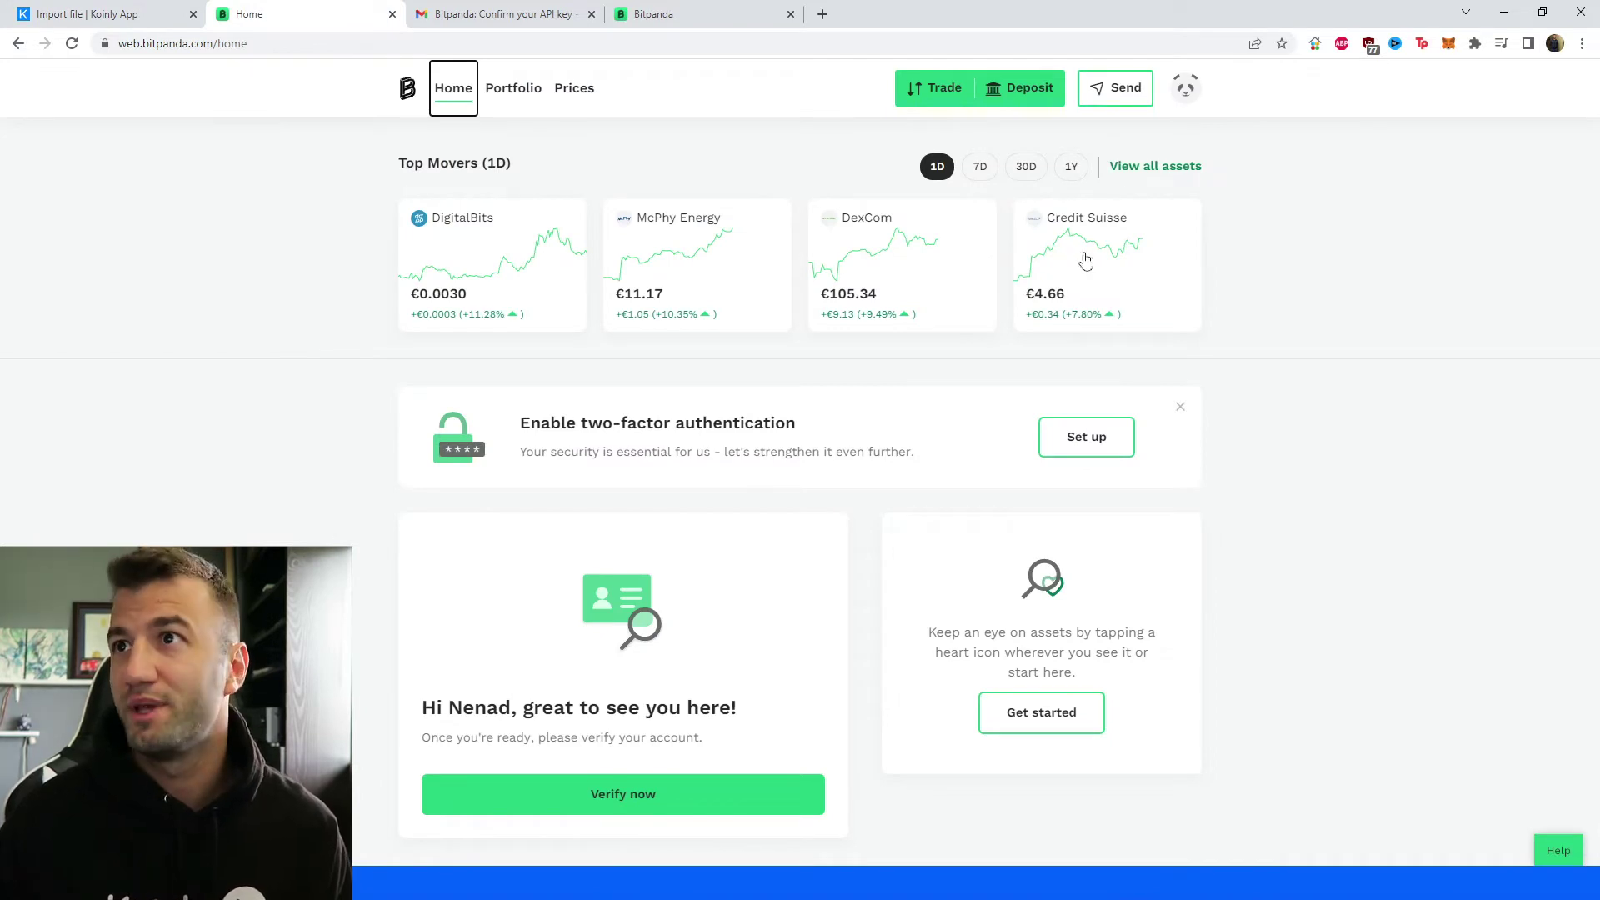
Step: Open Bitpanda's transaction History from the panda avatar menu
click(1185, 92)
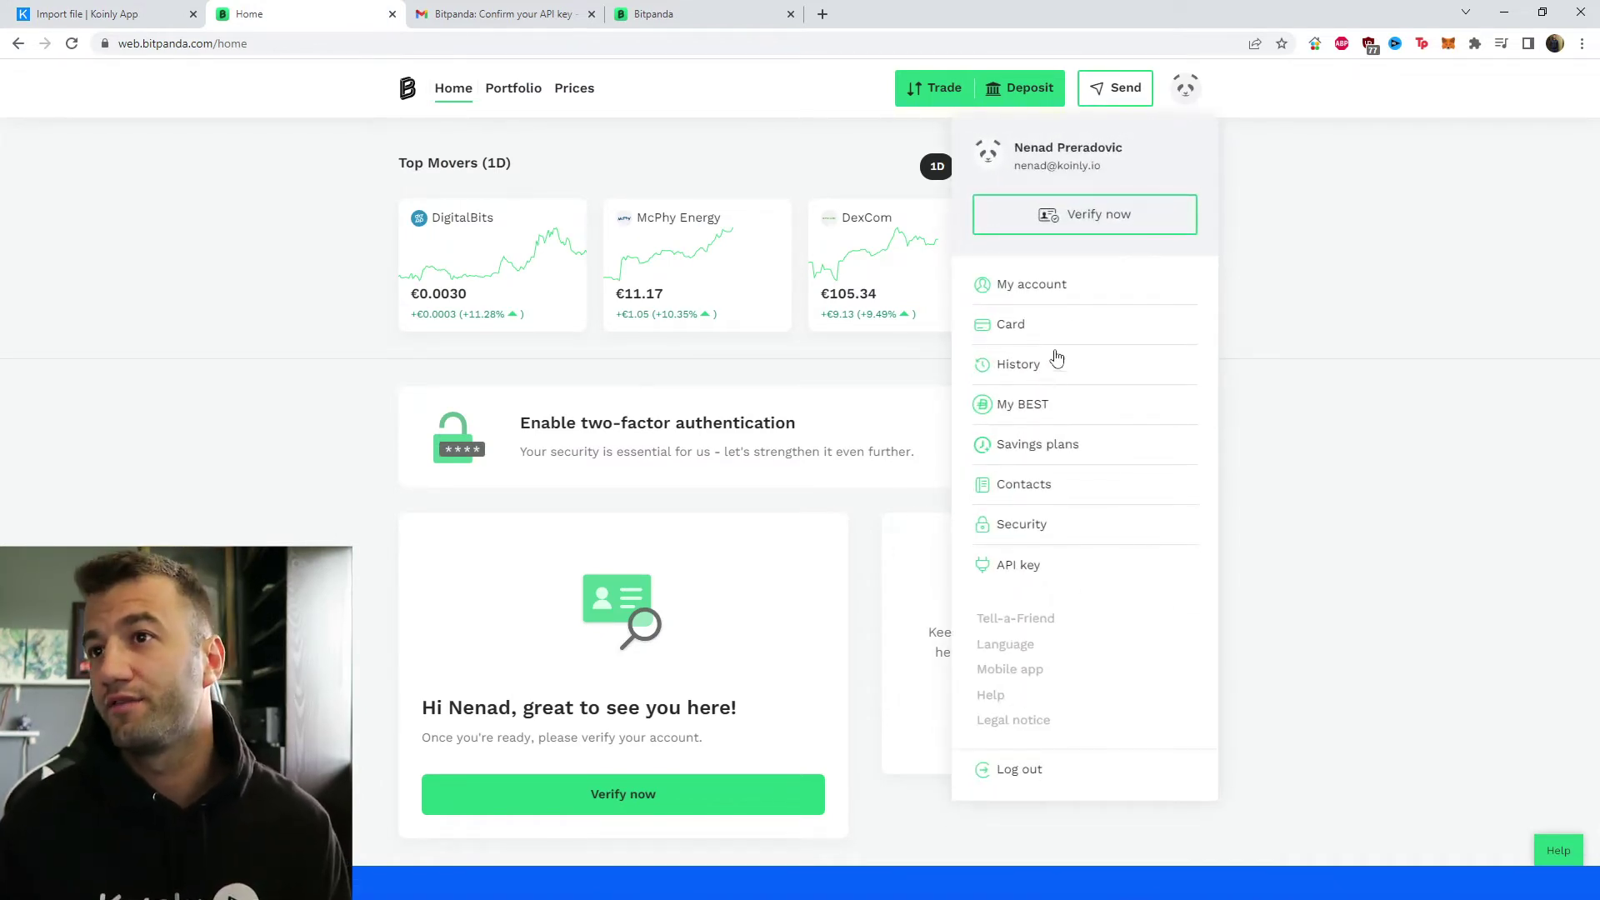
click(1020, 367)
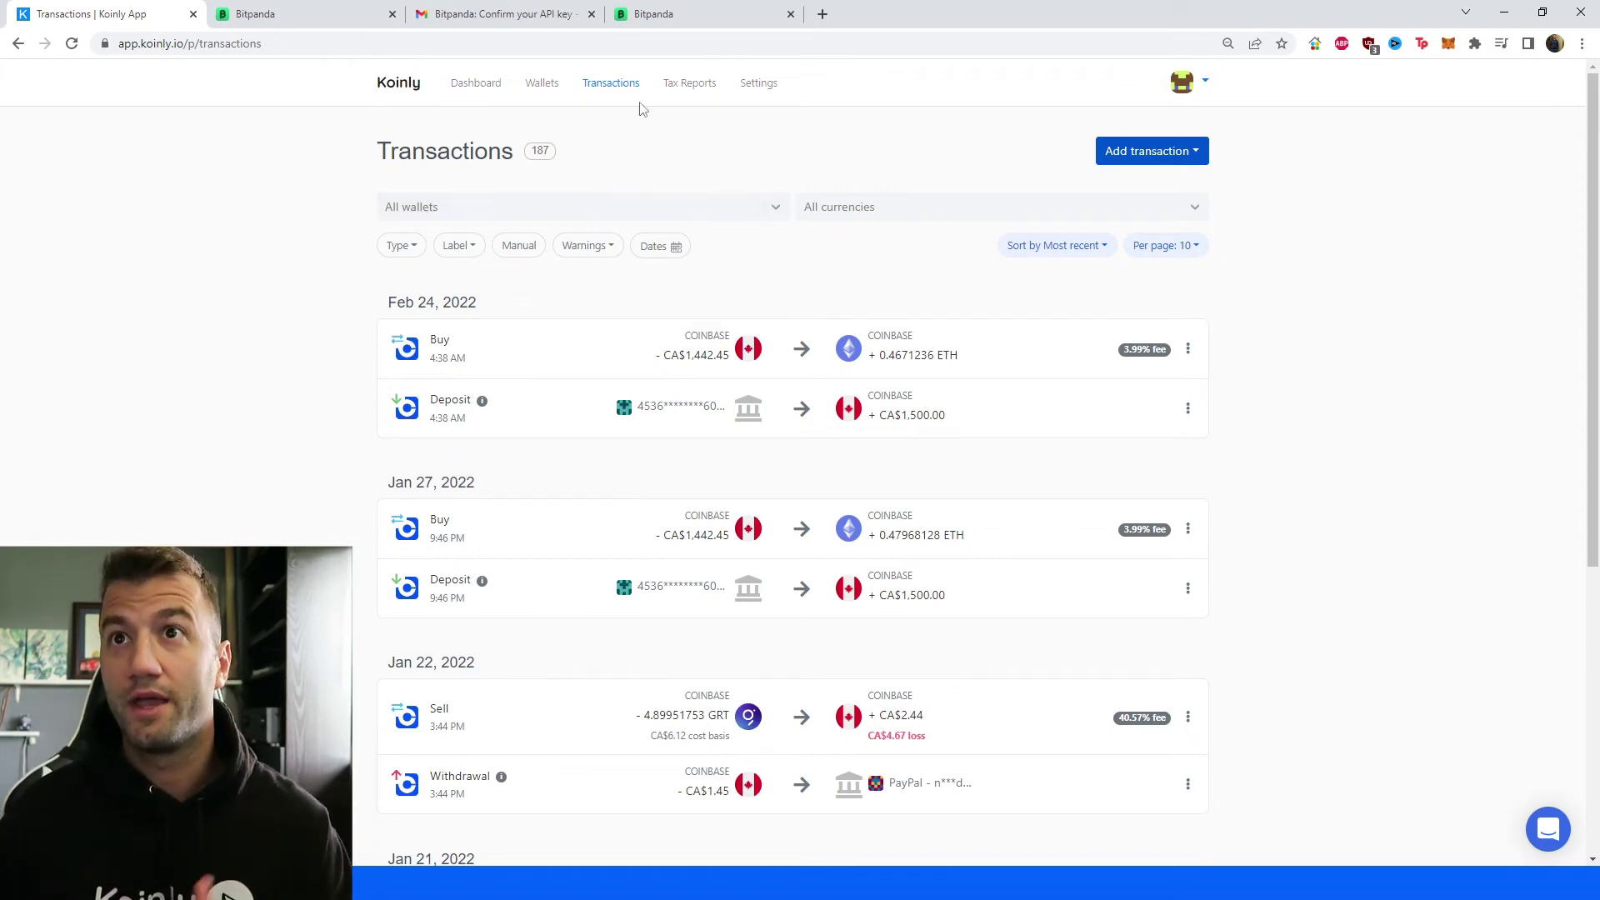
Step: Jump to page 5 of the transactions, starting with Dec 3, 2021 Coinbase Earn income
scroll(864, 307, down, 6)
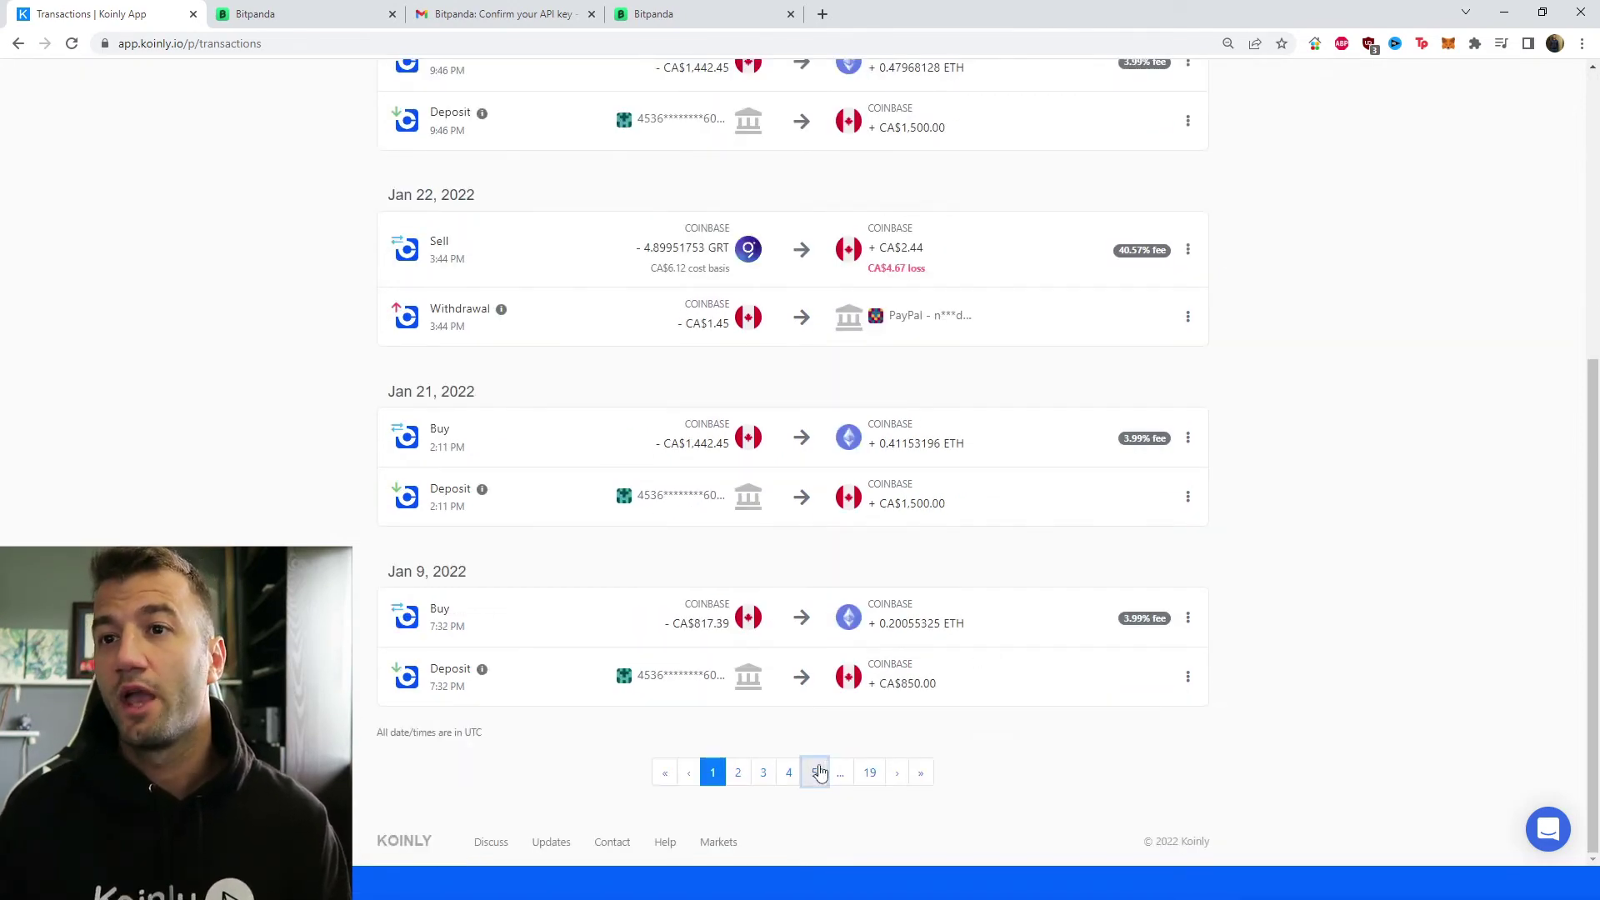
click(817, 767)
scroll(822, 635, down, 5)
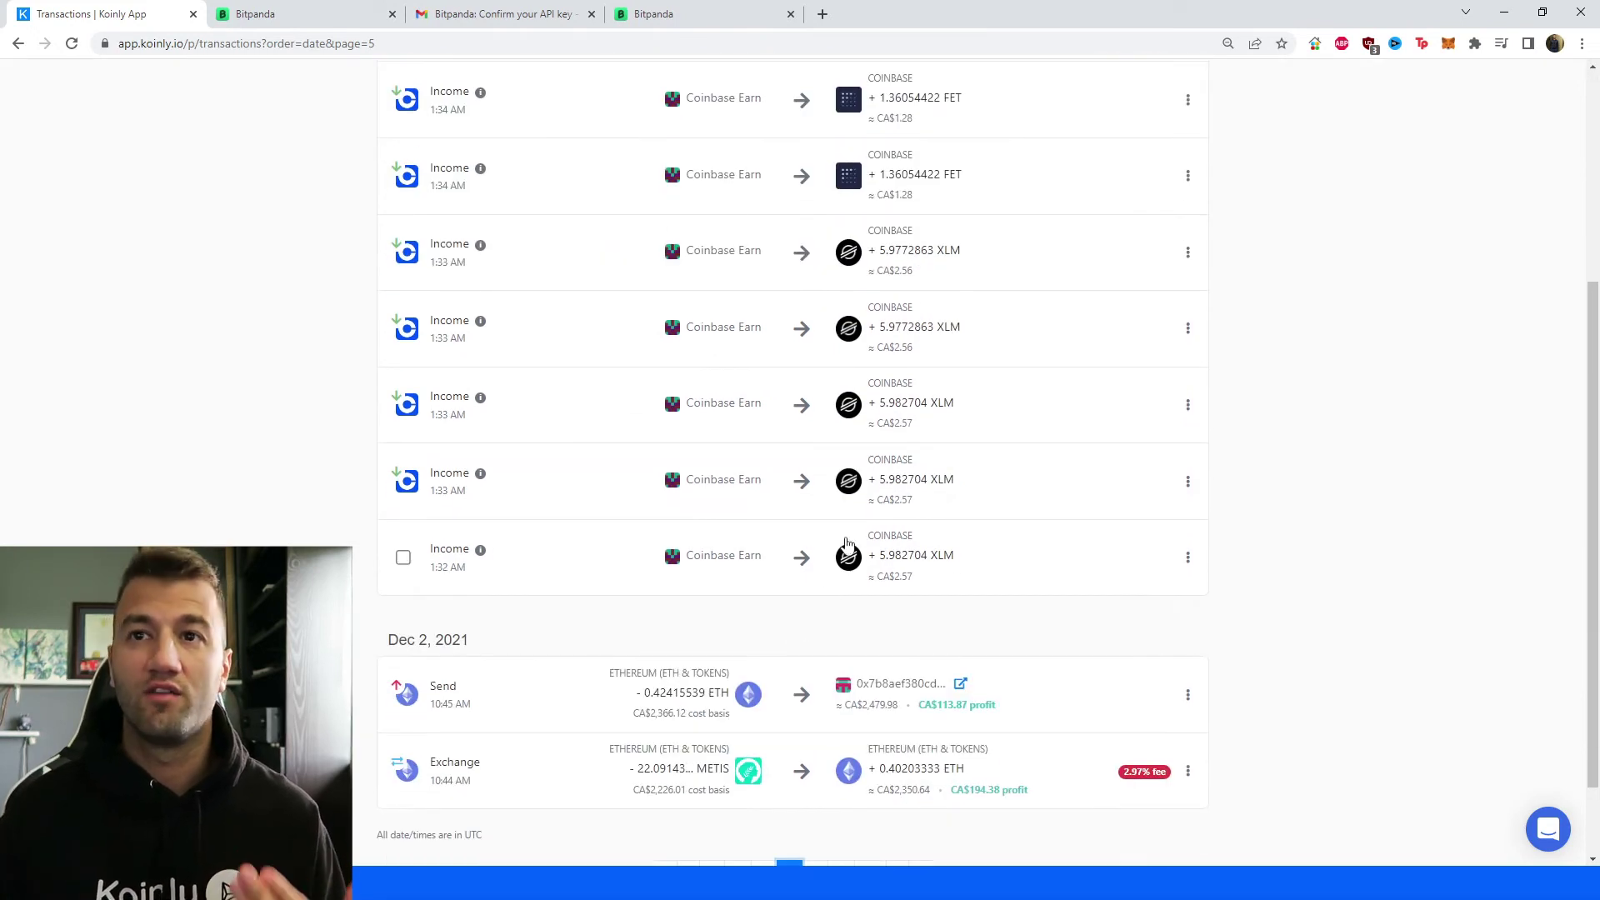
mouse_move(646, 614)
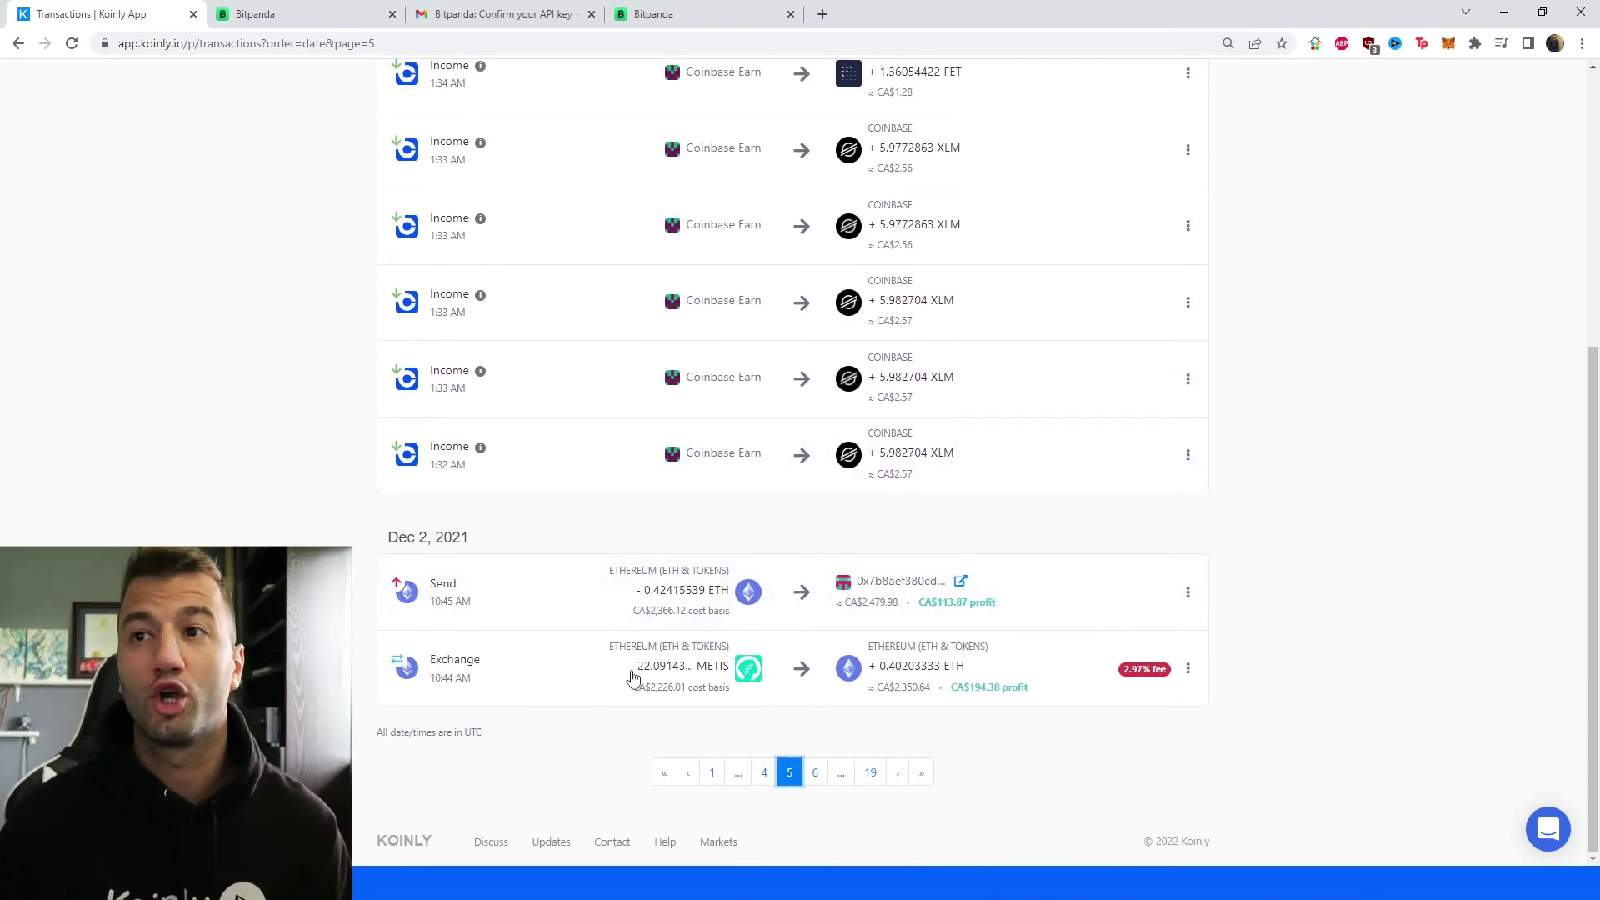
scroll(727, 653, up, 5)
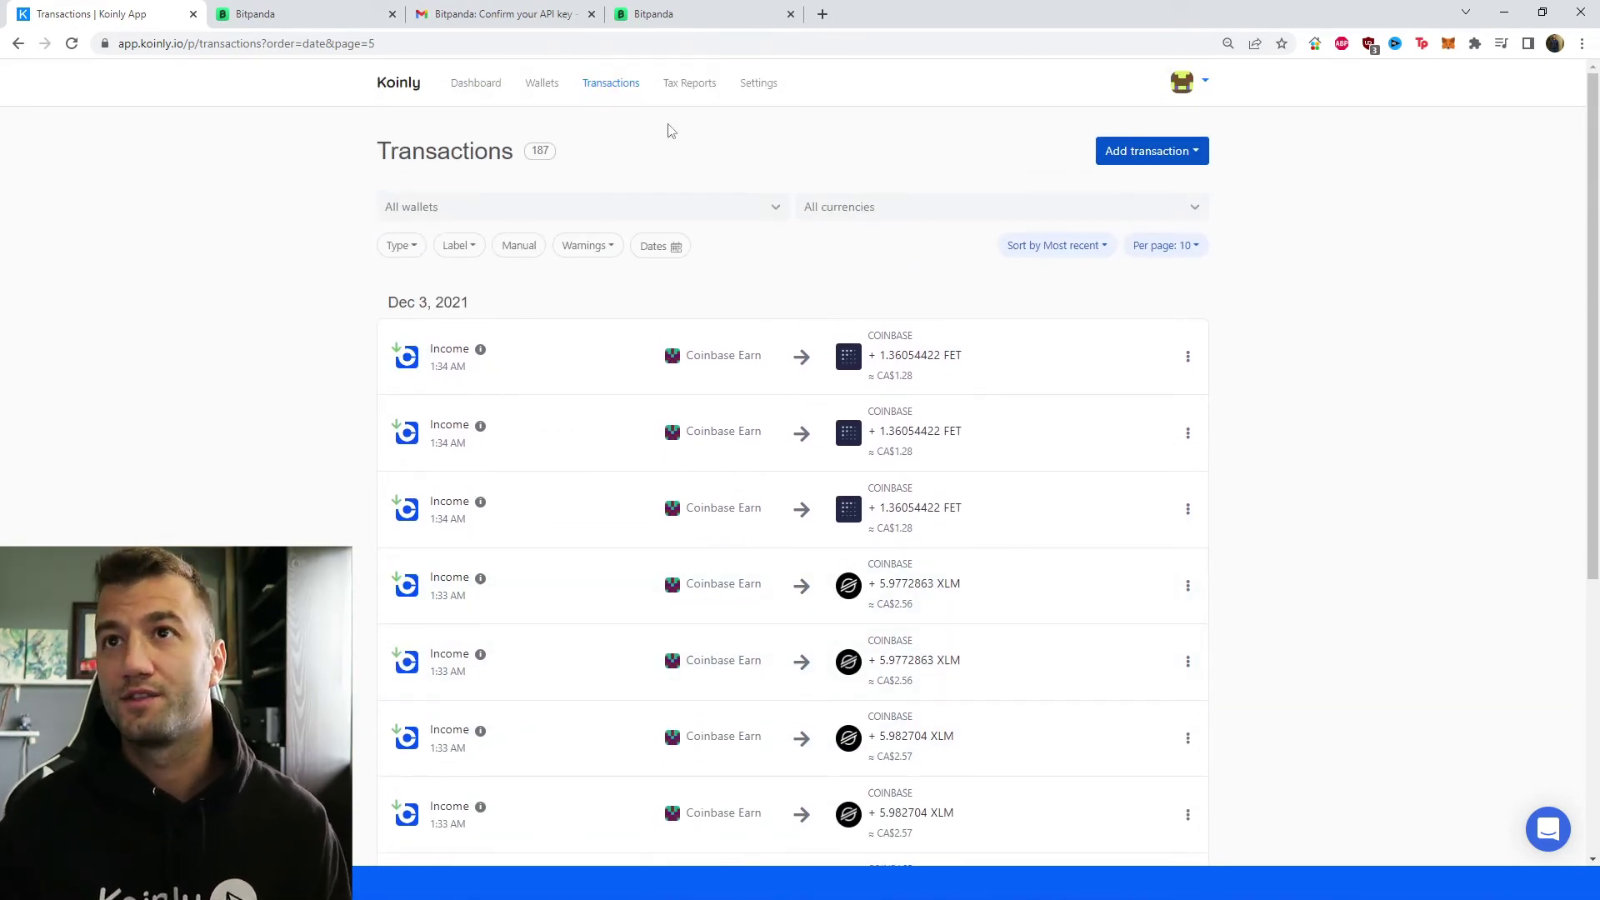
Step: Review the 2022 tax report: -CA$268.24 capital gains over 13 transactions, down to Download Report
click(695, 96)
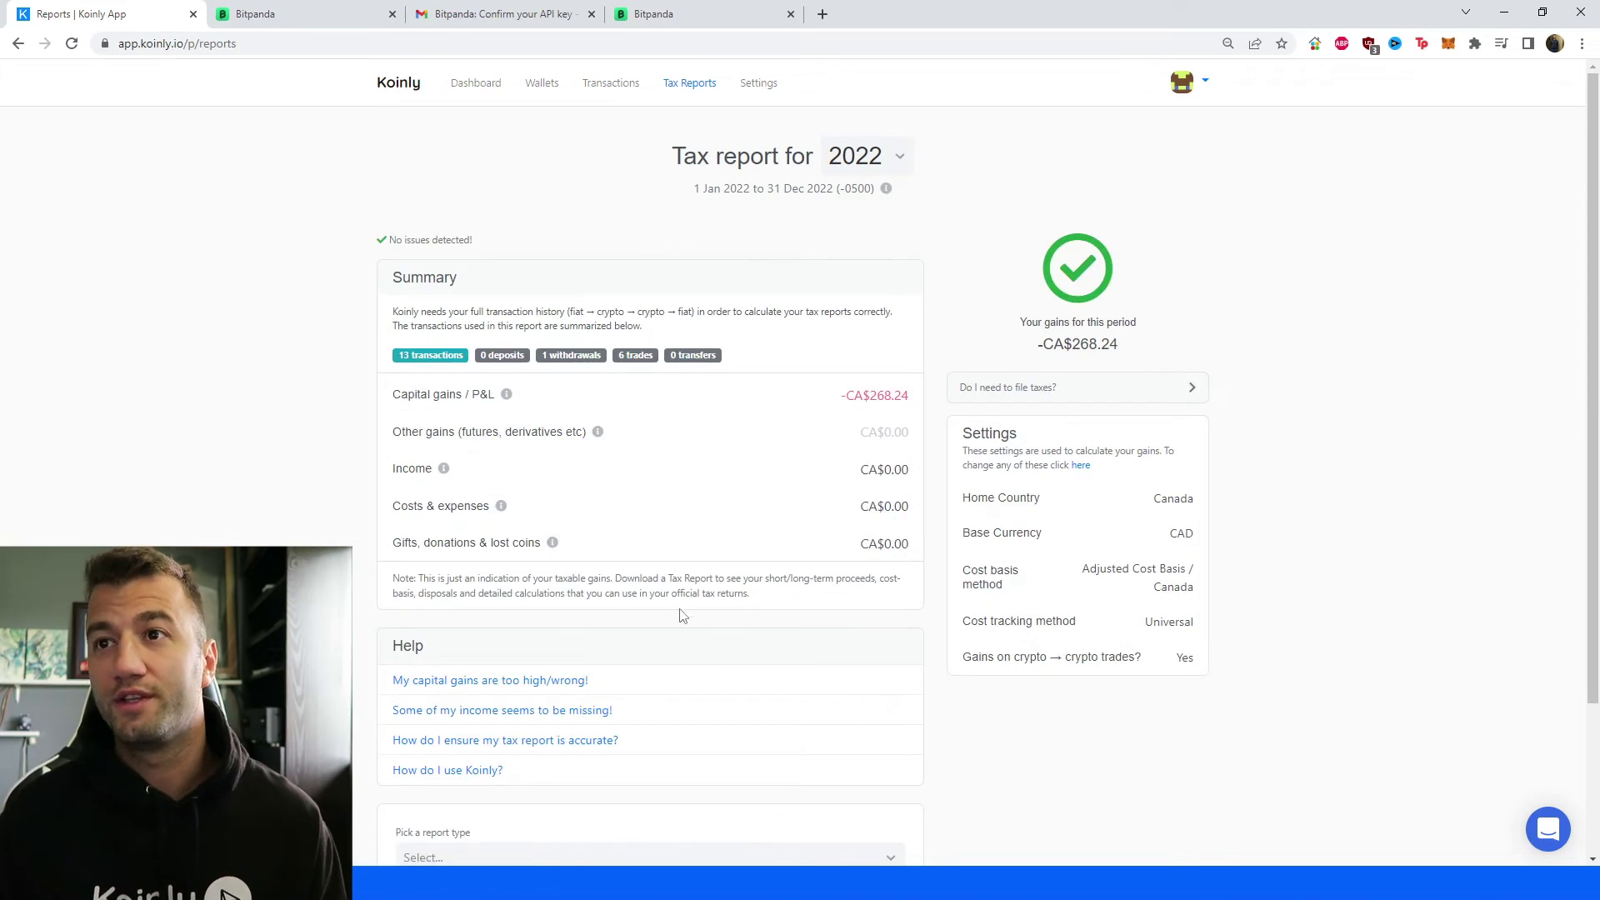
scroll(678, 611, down, 3)
scroll(689, 634, up, 3)
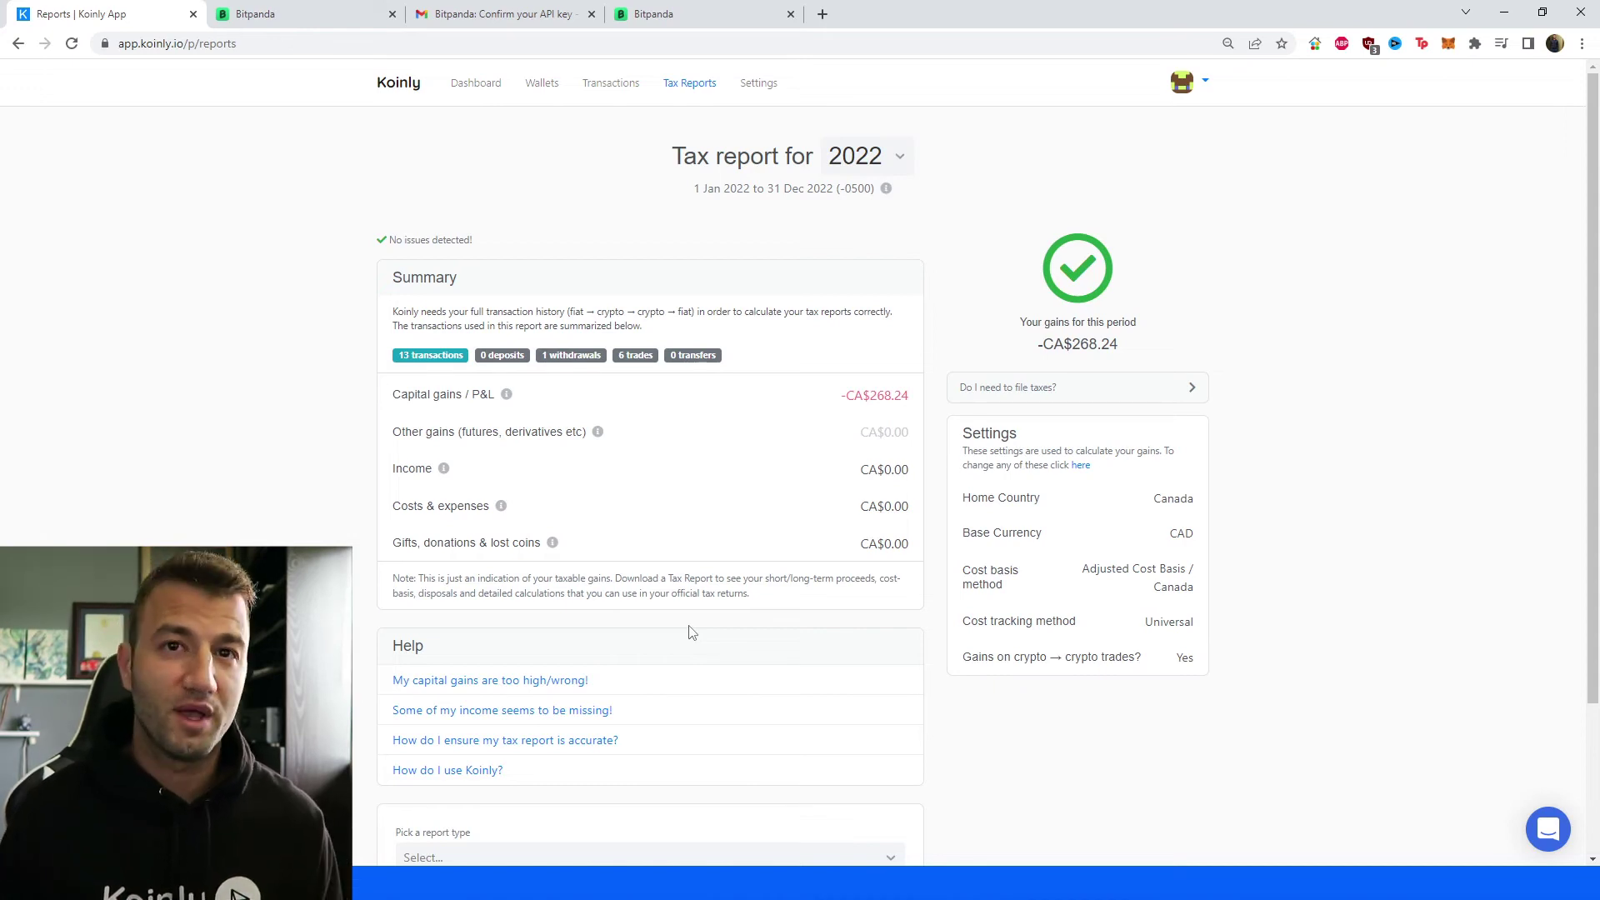
scroll(735, 617, down, 2)
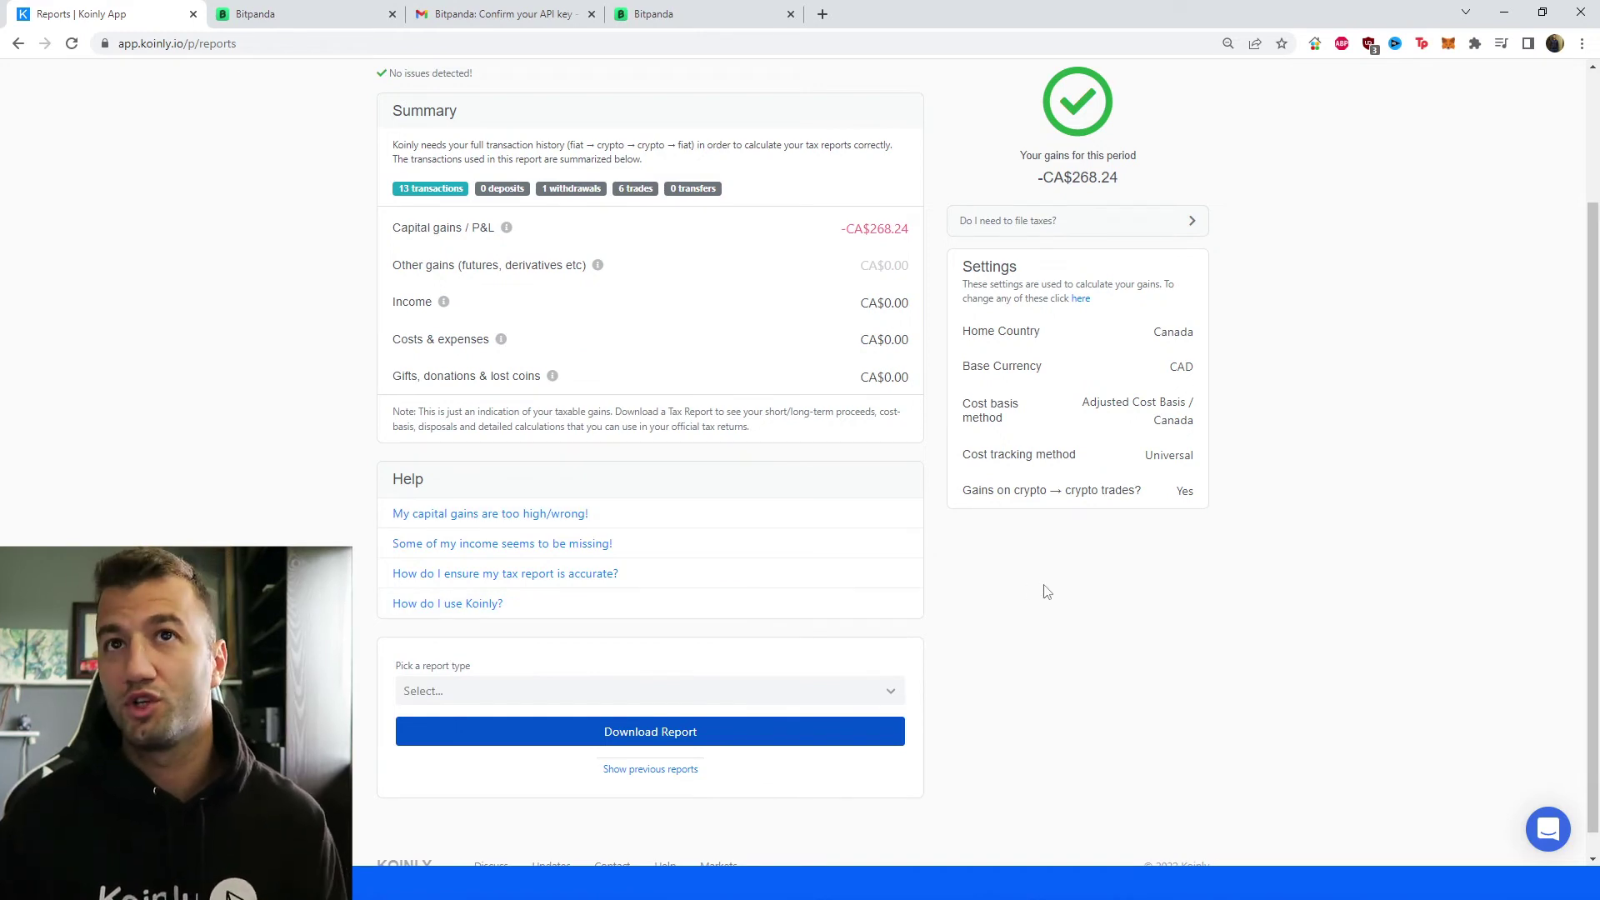
scroll(466, 709, down, 1)
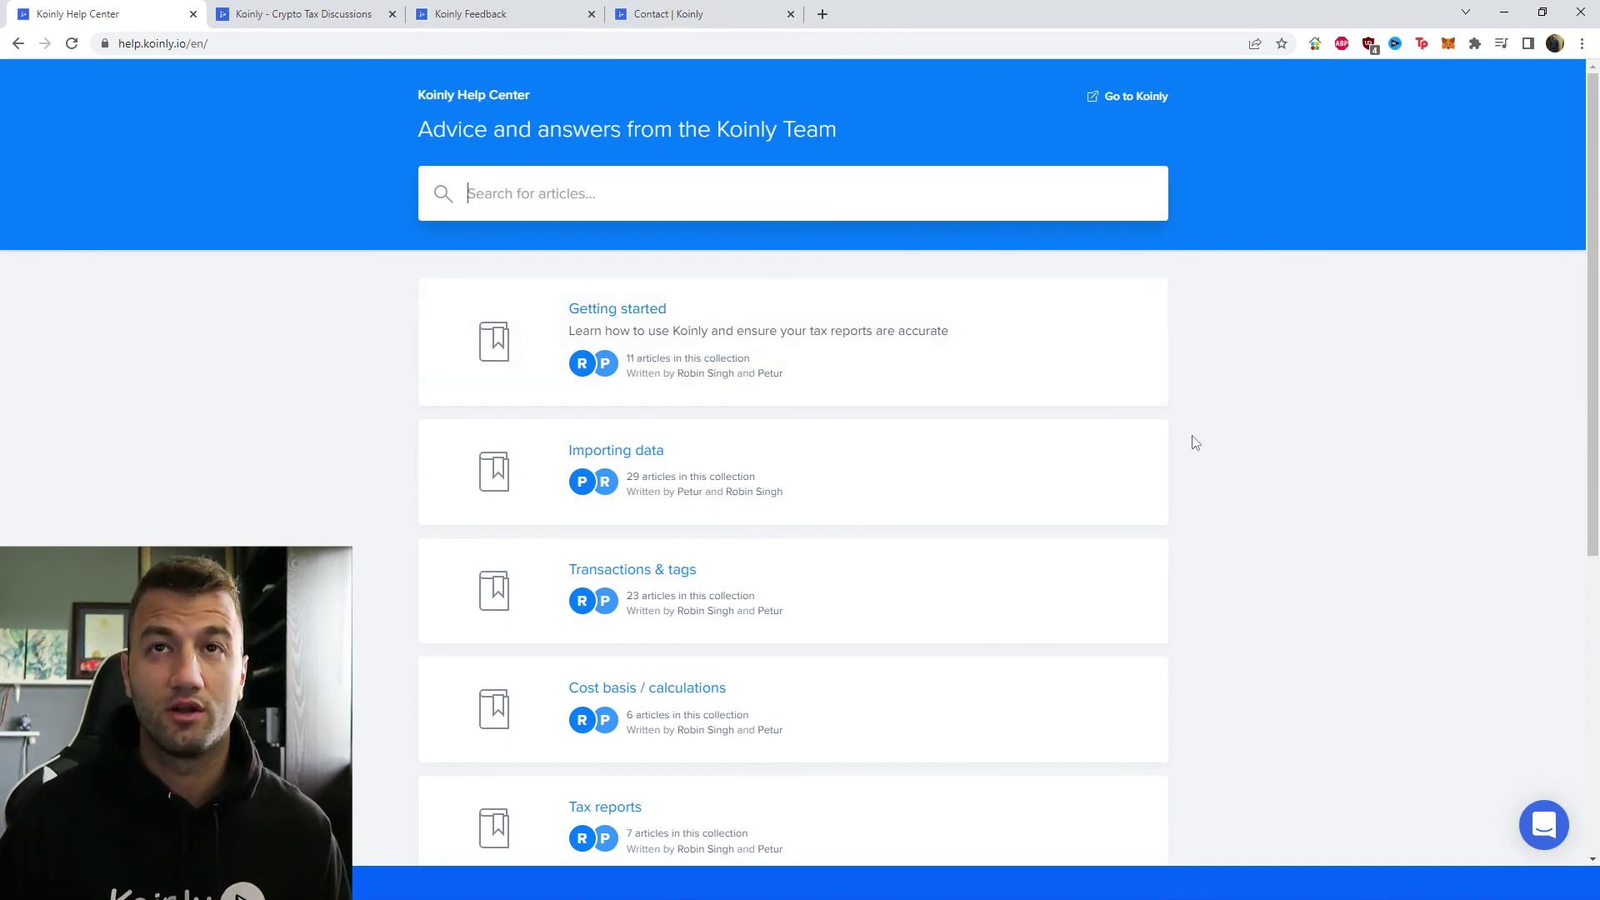
Step: Visit the Discussions forum, Feedback roadmap and Contact Koinly pages in turn
click(360, 17)
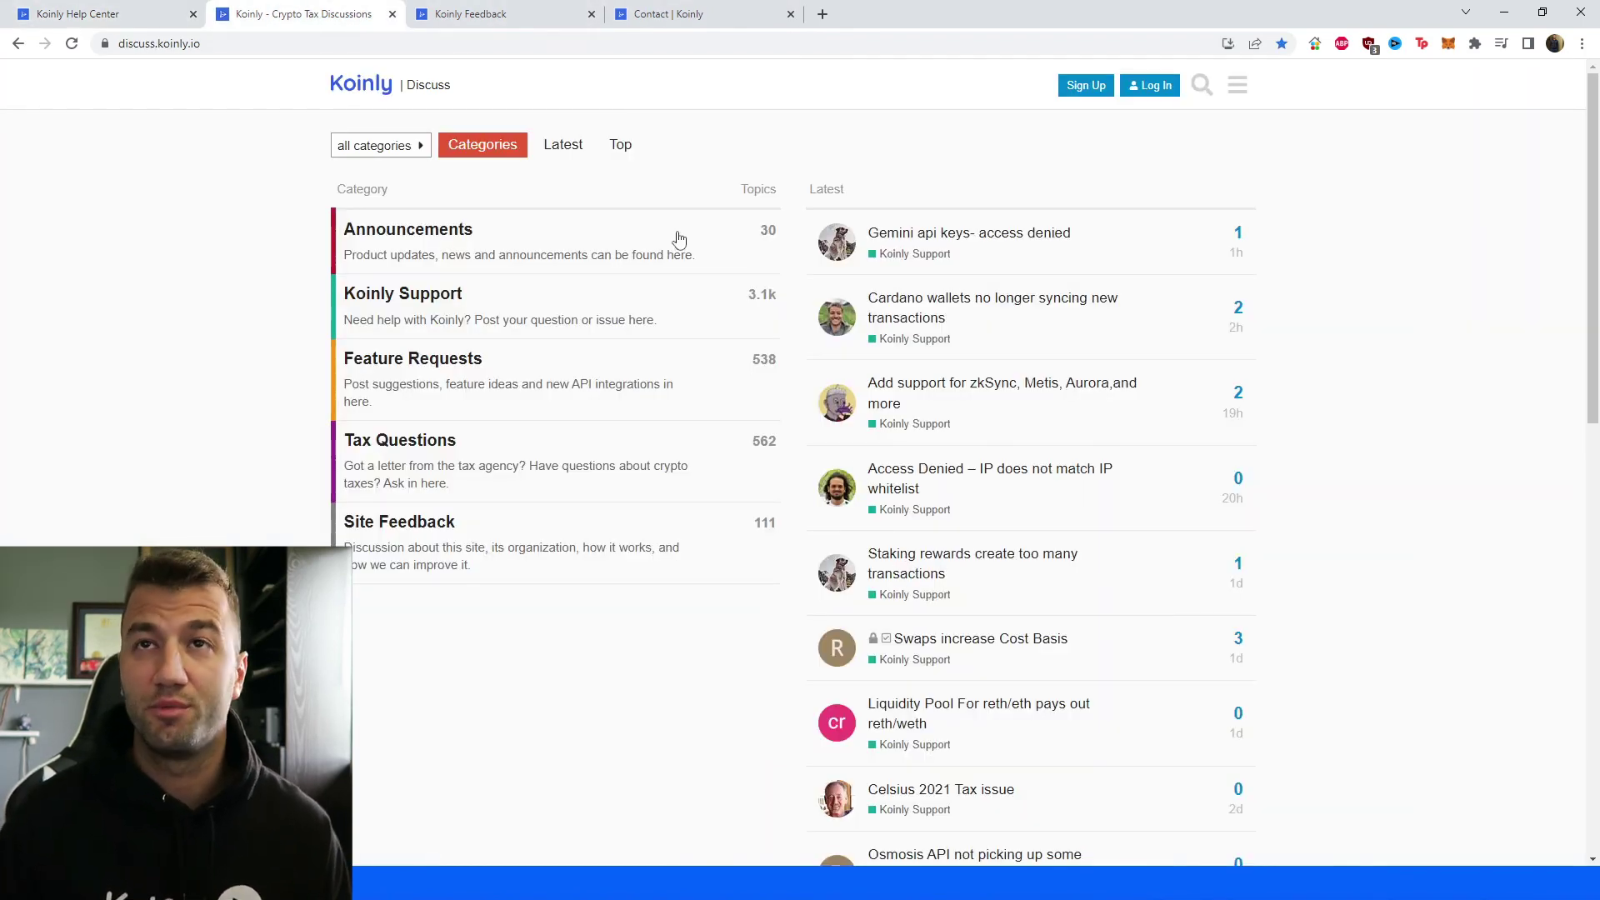
click(525, 25)
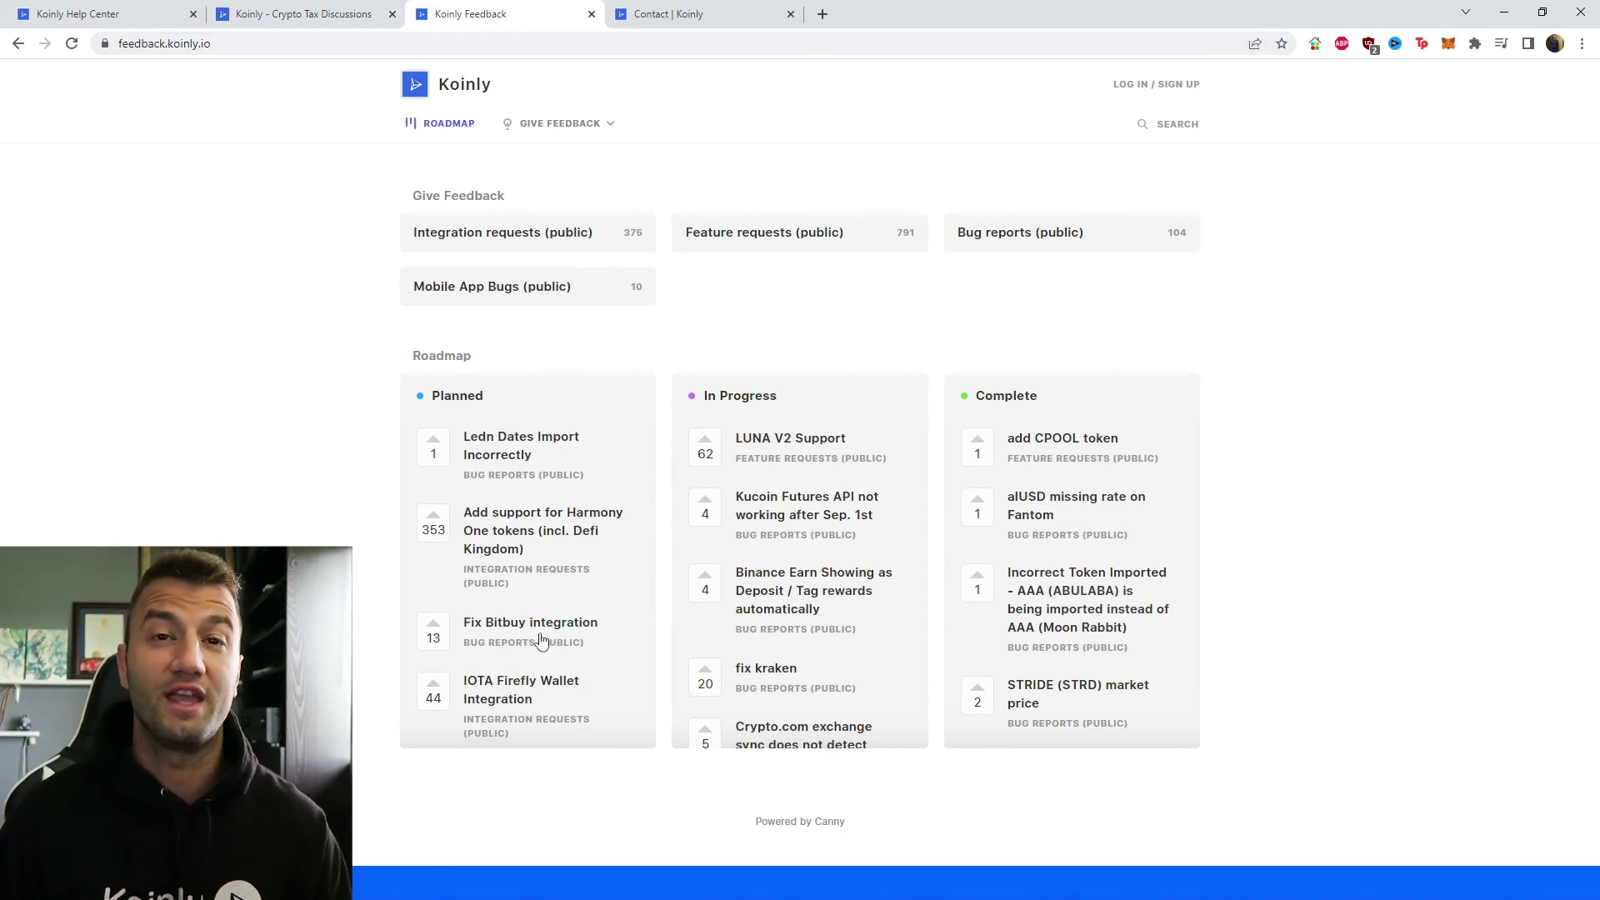
click(661, 7)
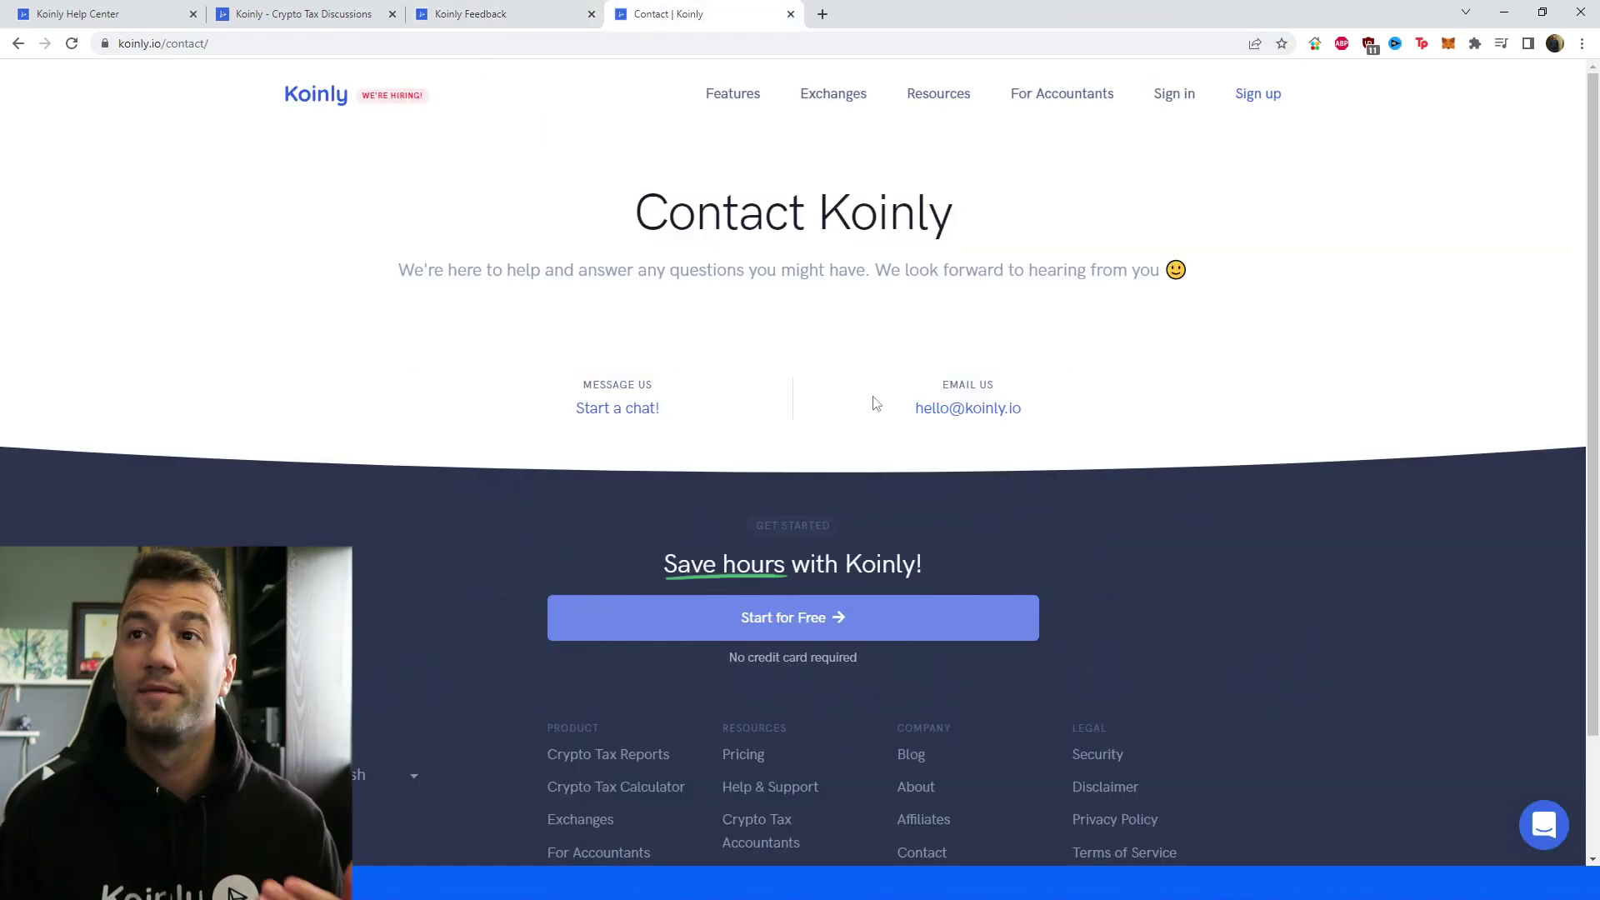